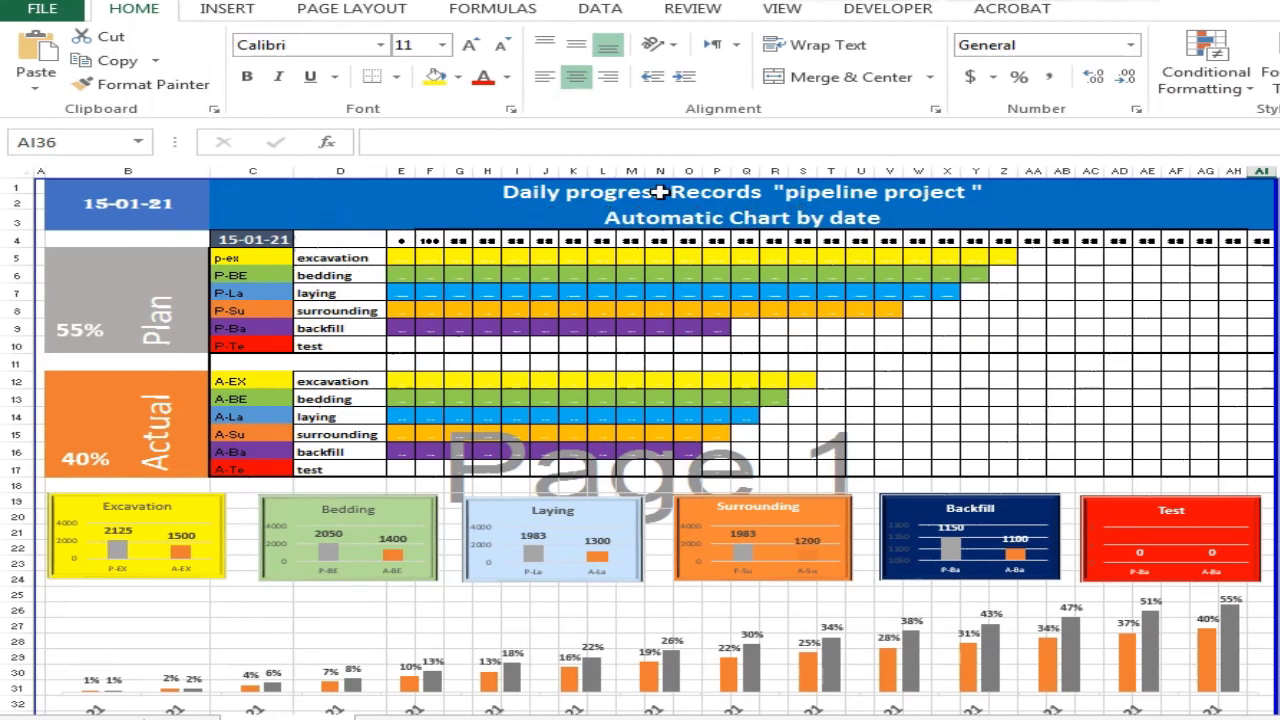
# Enter 01-01-21 as the report date in C4 so Plan and Actual read 1%.
pyautogui.click(280, 241)
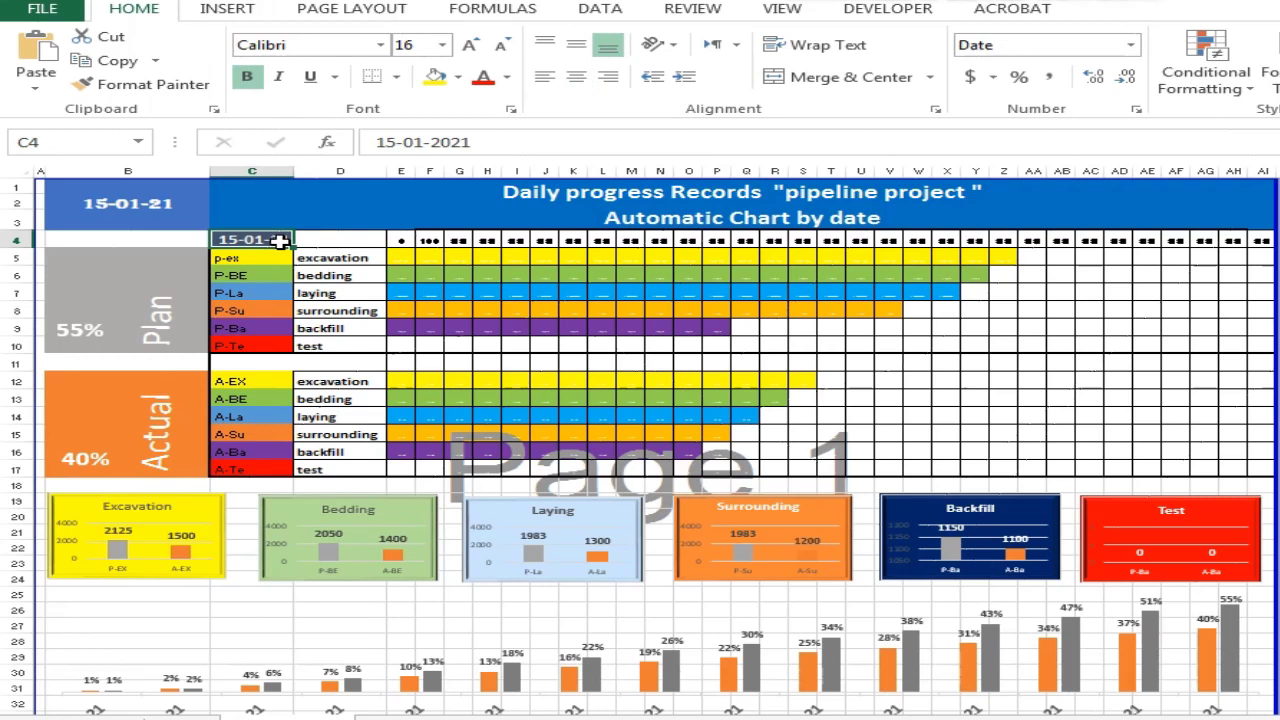
pyautogui.write('1/1/2')
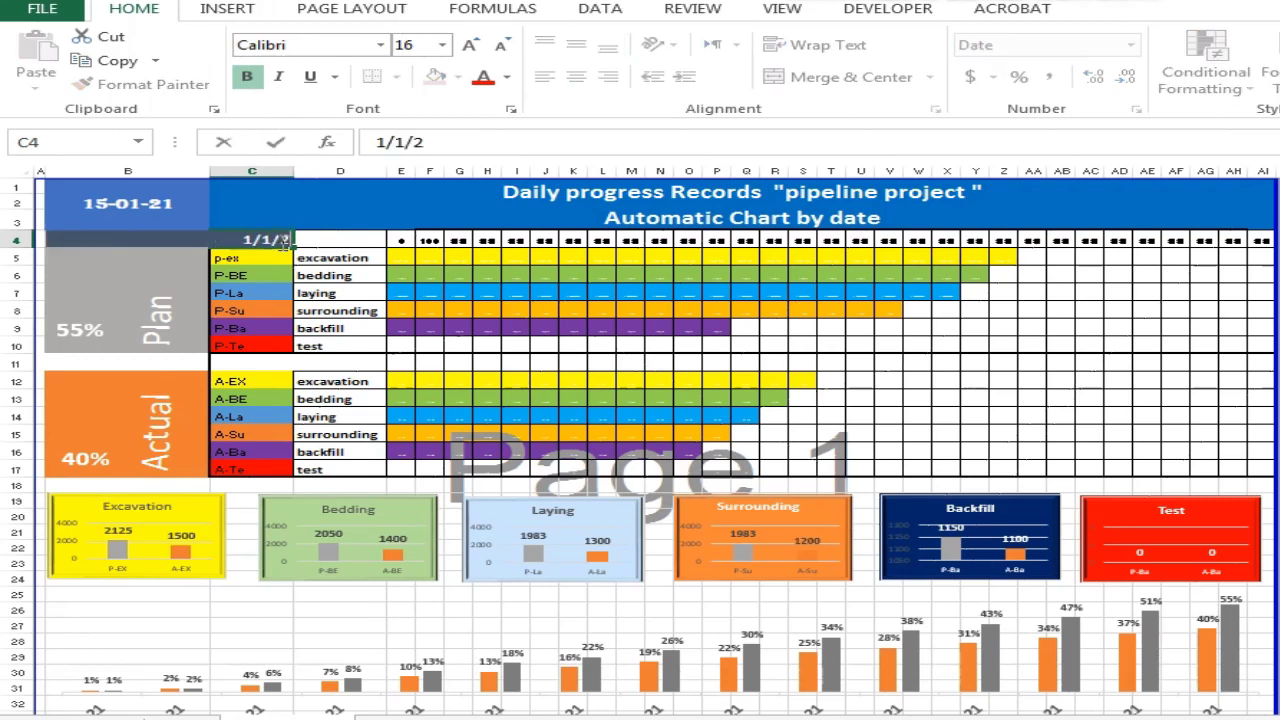
pyautogui.write('1')
pyautogui.press('Return')
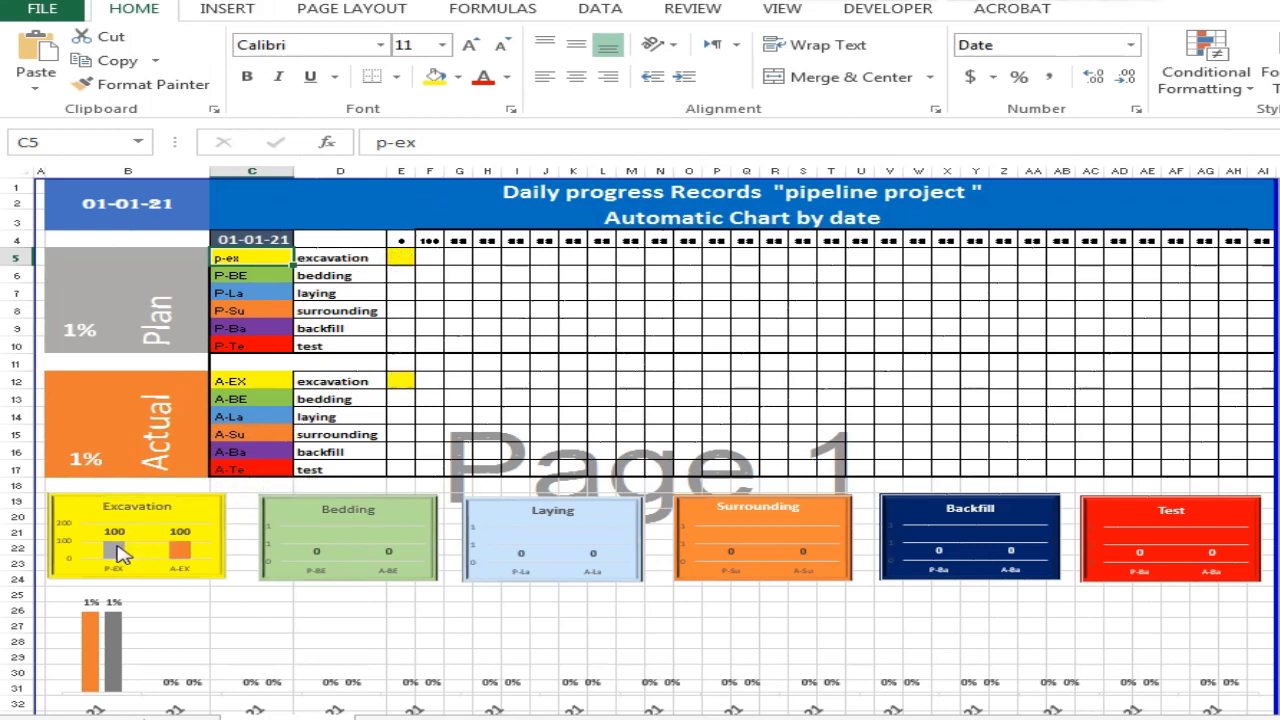
# Select the Excavation chart, then change the C4 report date to 02-01-21.
pyautogui.click(177, 512)
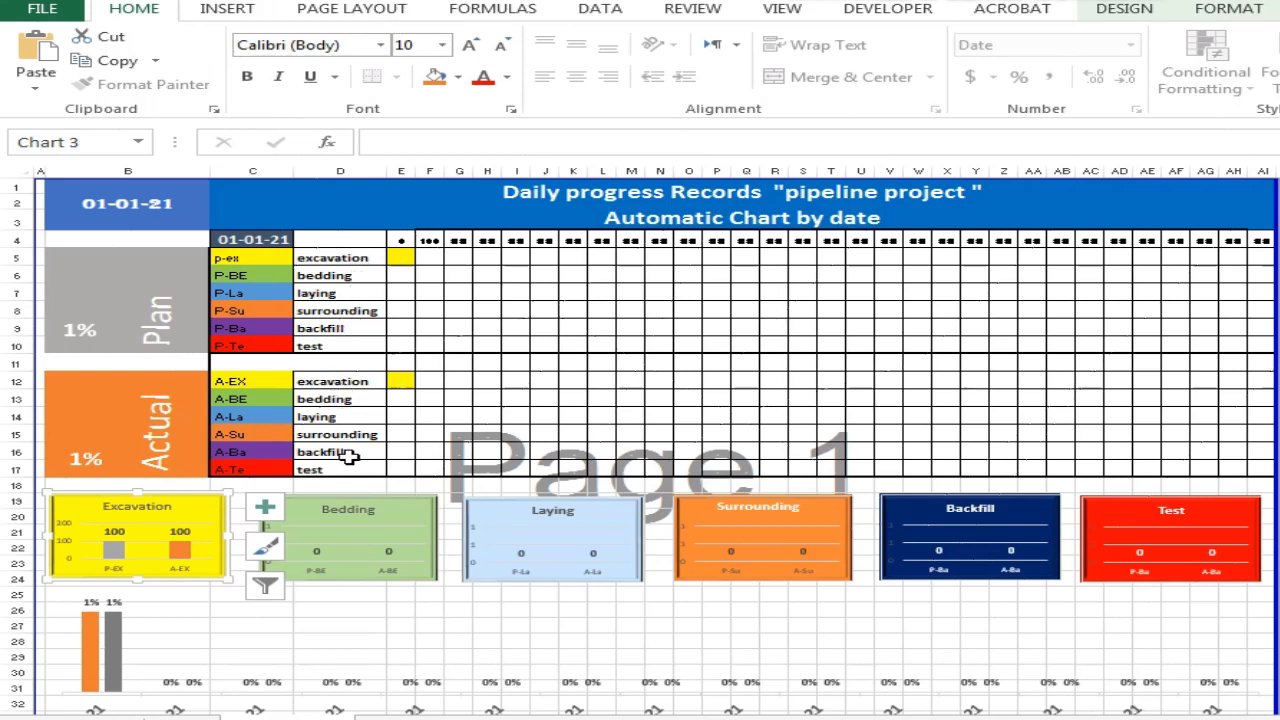
pyautogui.click(250, 238)
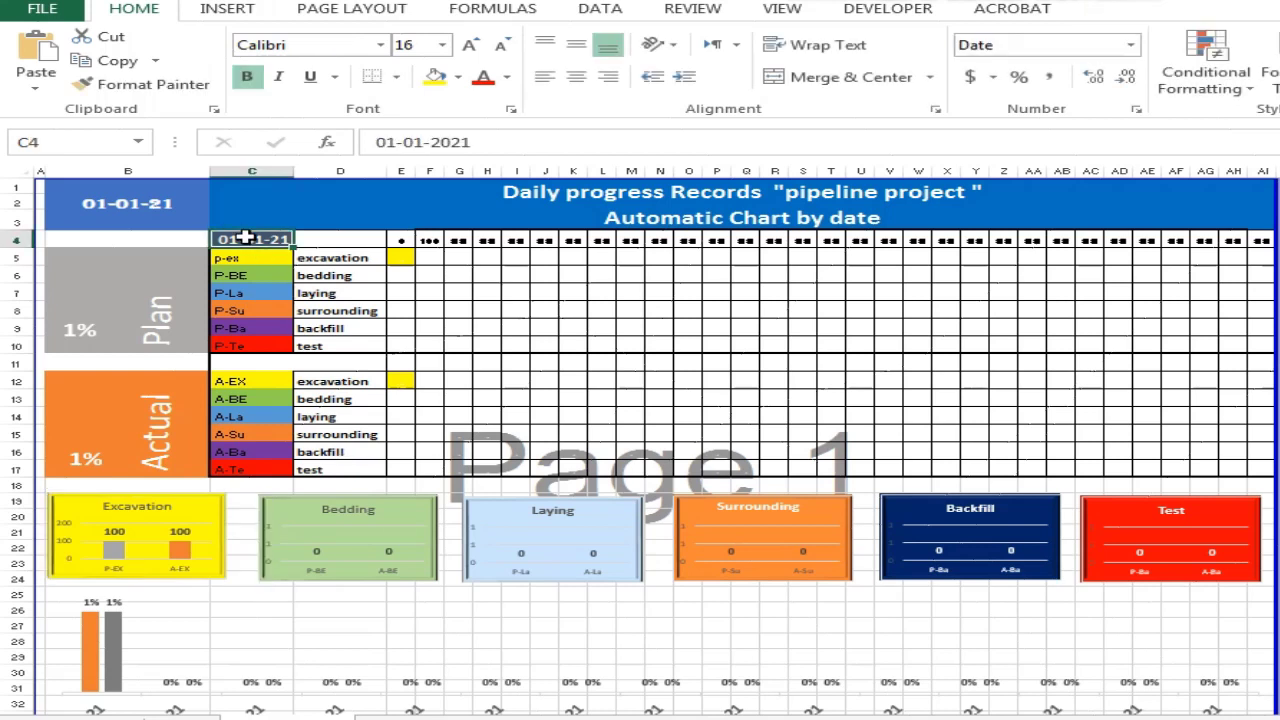
pyautogui.write('2/1')
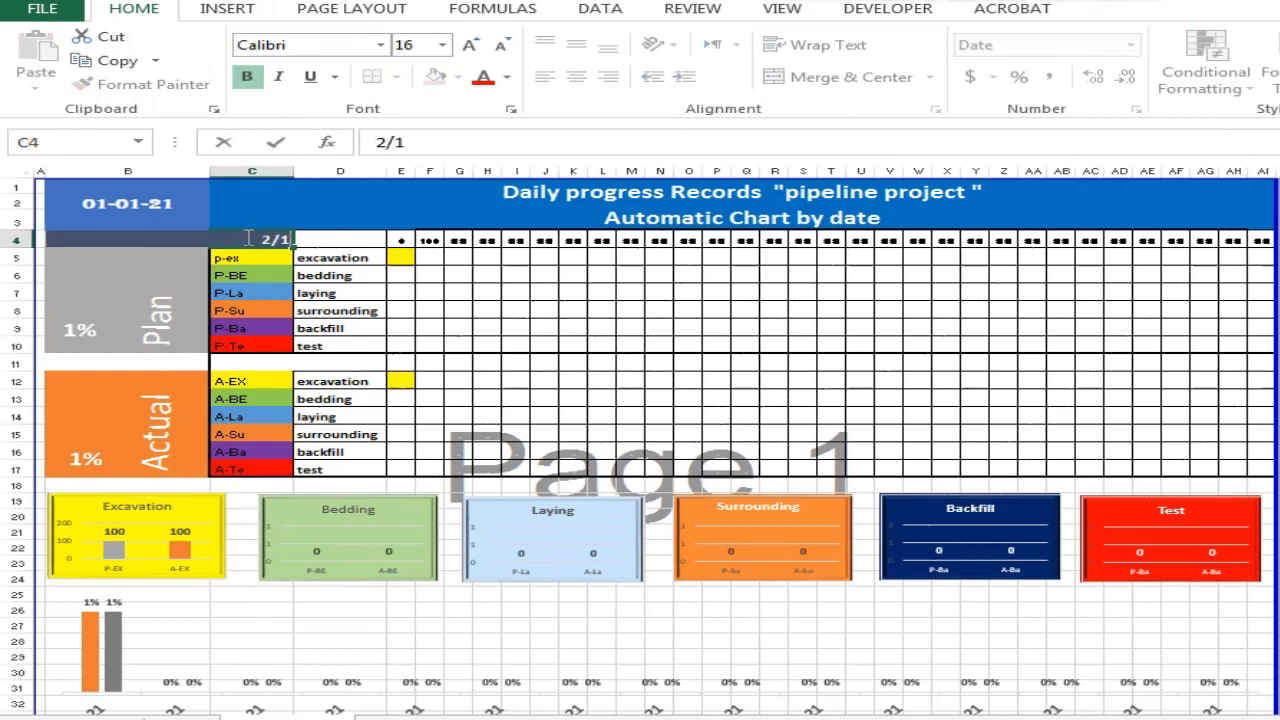
pyautogui.write('/21')
pyautogui.press('Return')
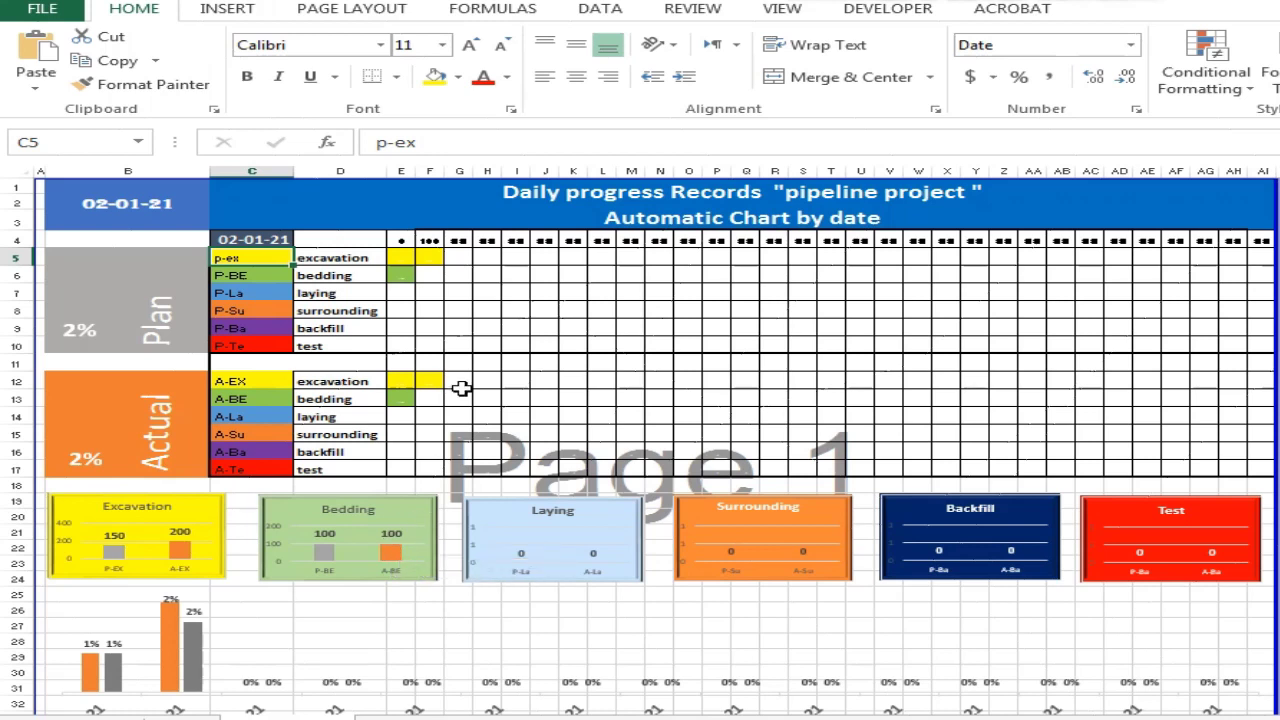
# Advance the C4 report date through 03-01-21, 04-01-21 and 05-01-21.
pyautogui.click(248, 239)
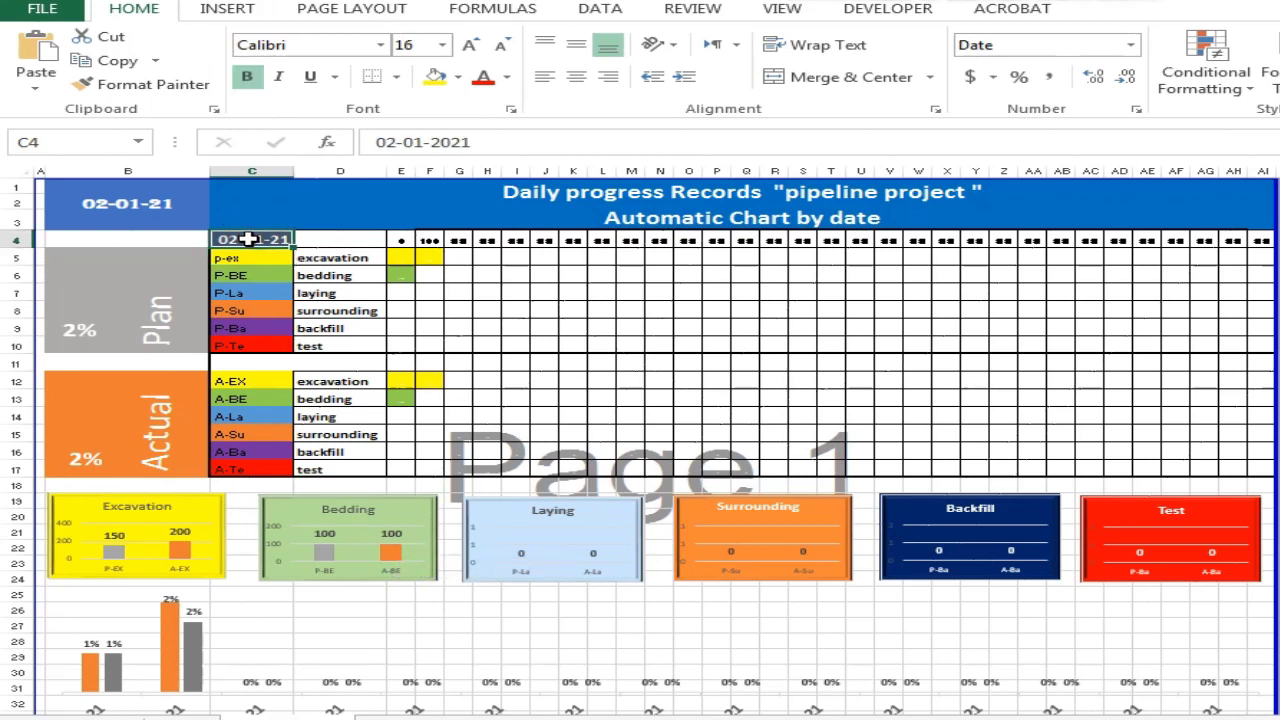
pyautogui.write('3-01-')
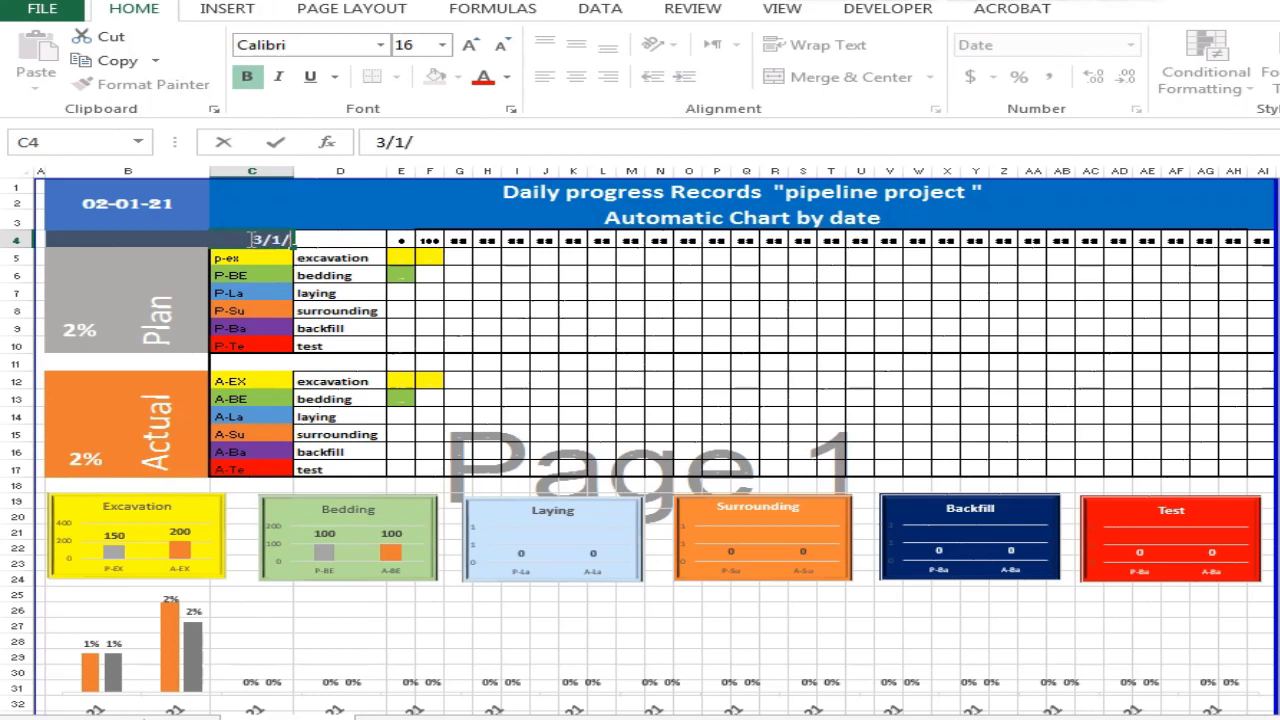
pyautogui.write('21')
pyautogui.press('Return')
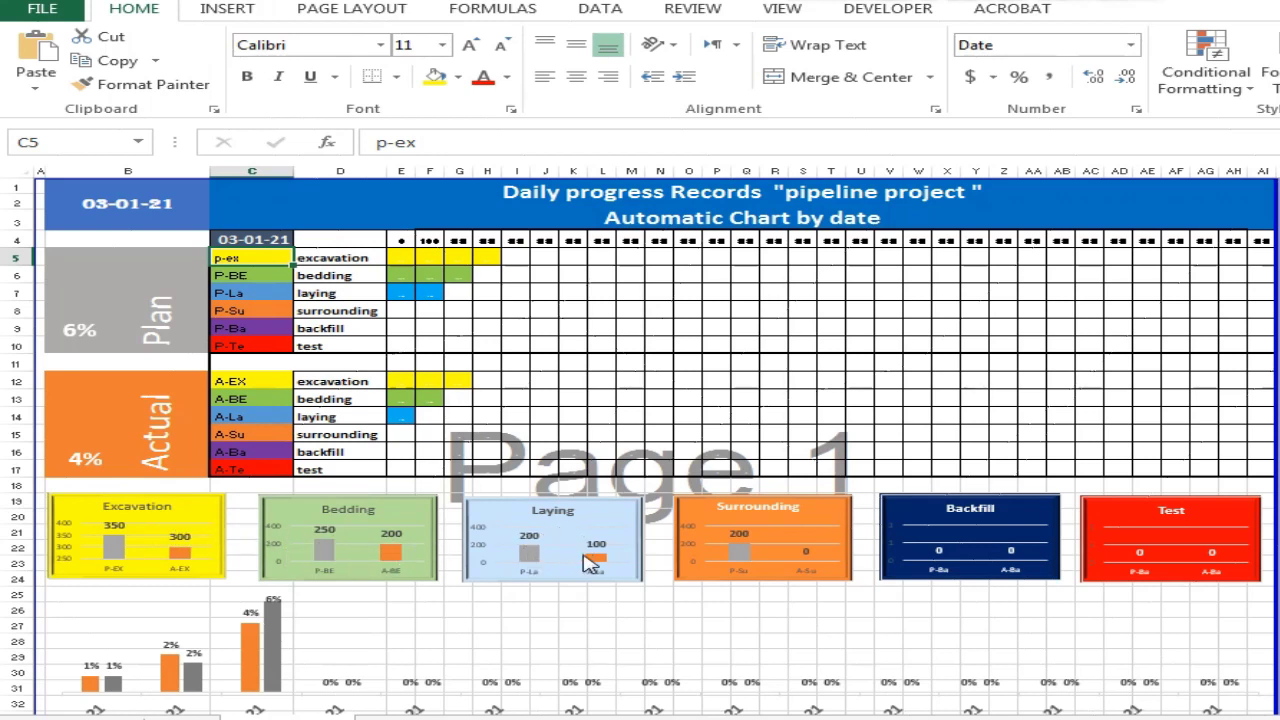
pyautogui.click(270, 239)
pyautogui.write('4/')
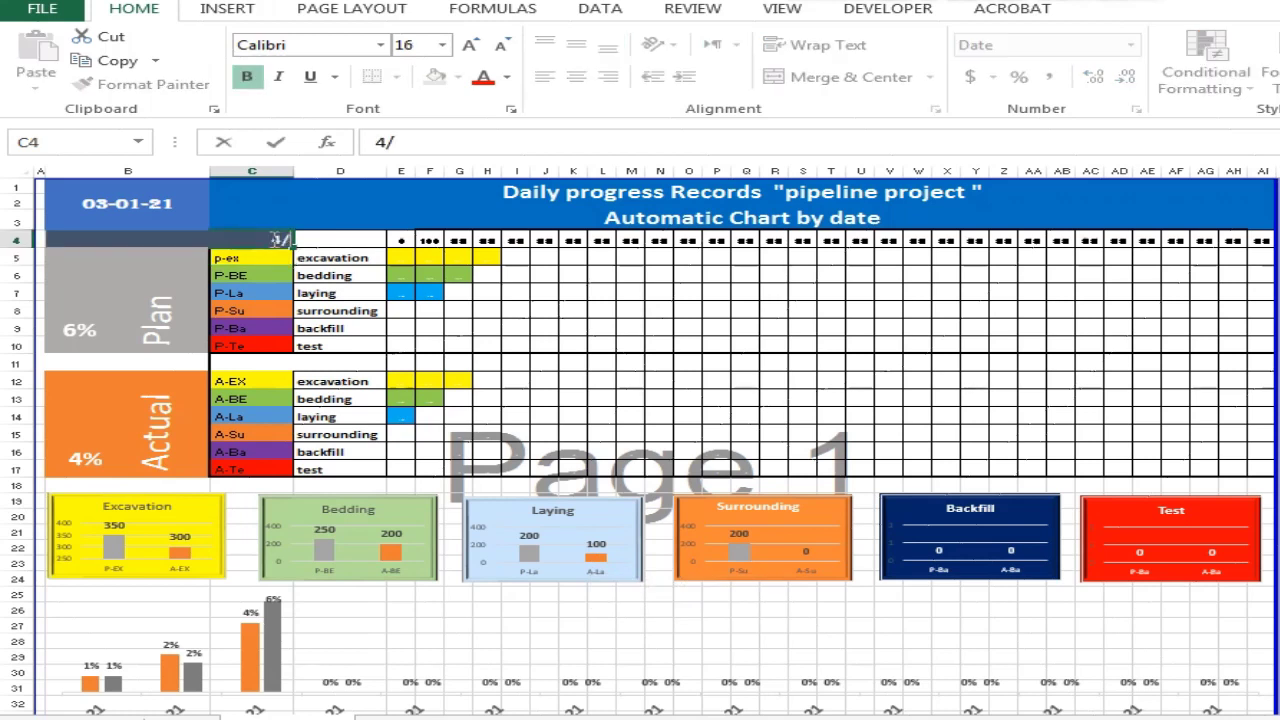
pyautogui.write('1/21')
pyautogui.press('Return')
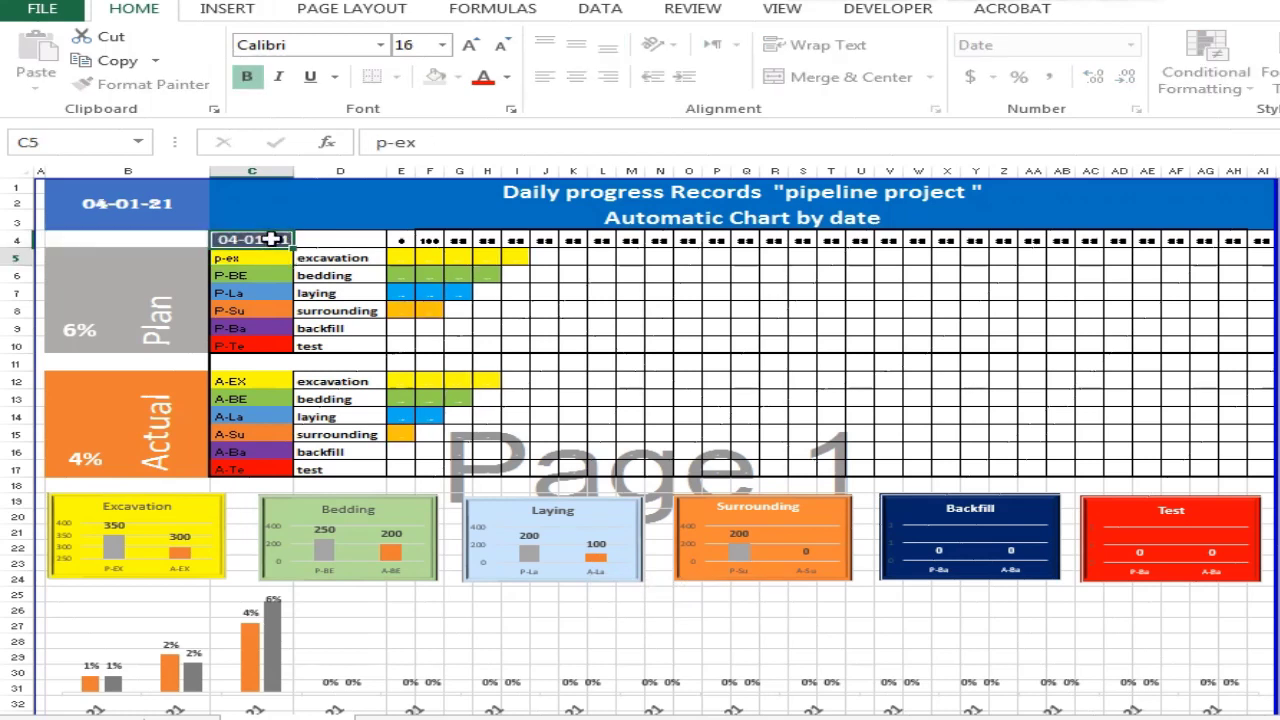
pyautogui.click(270, 239)
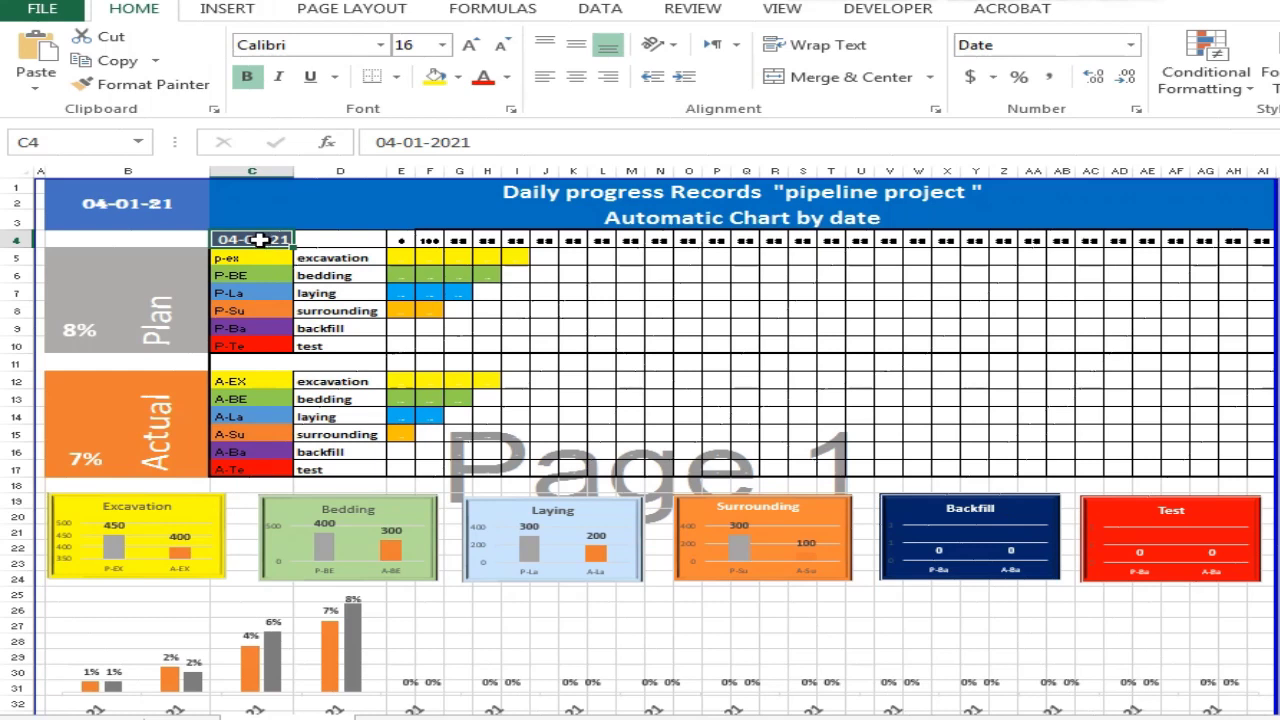
pyautogui.write('5/1/2')
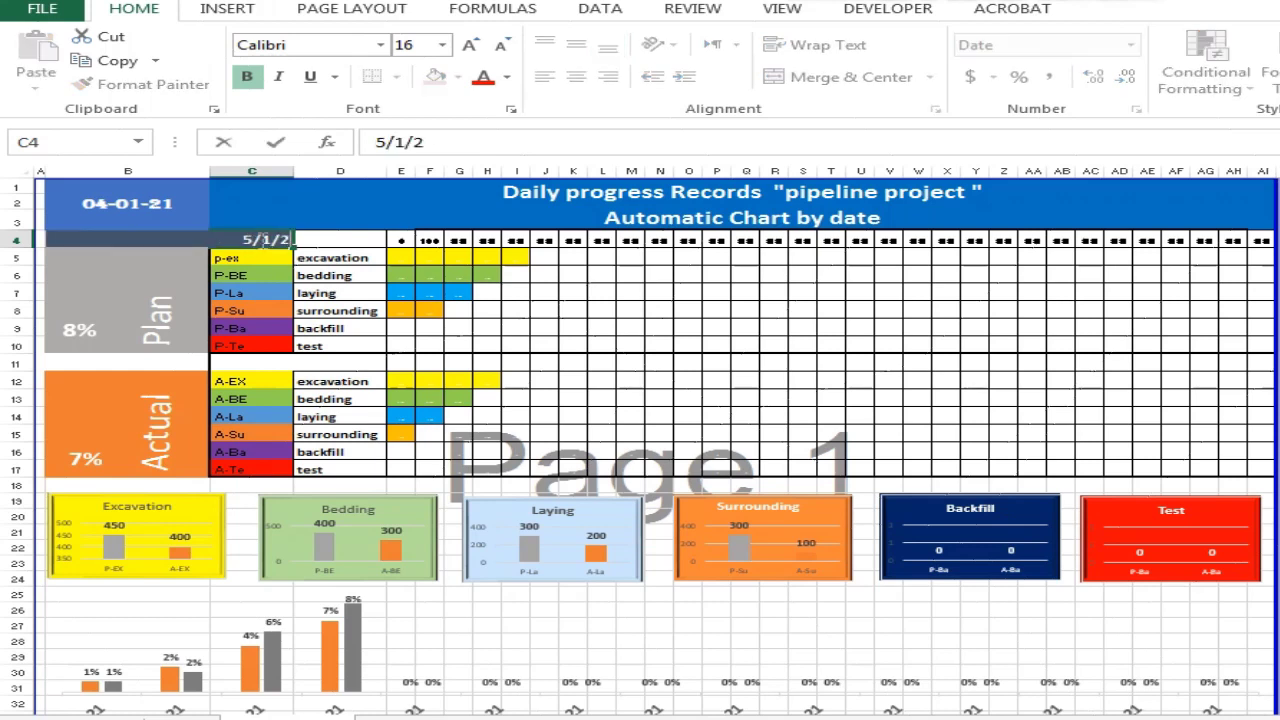
pyautogui.write('1')
pyautogui.press('Return')
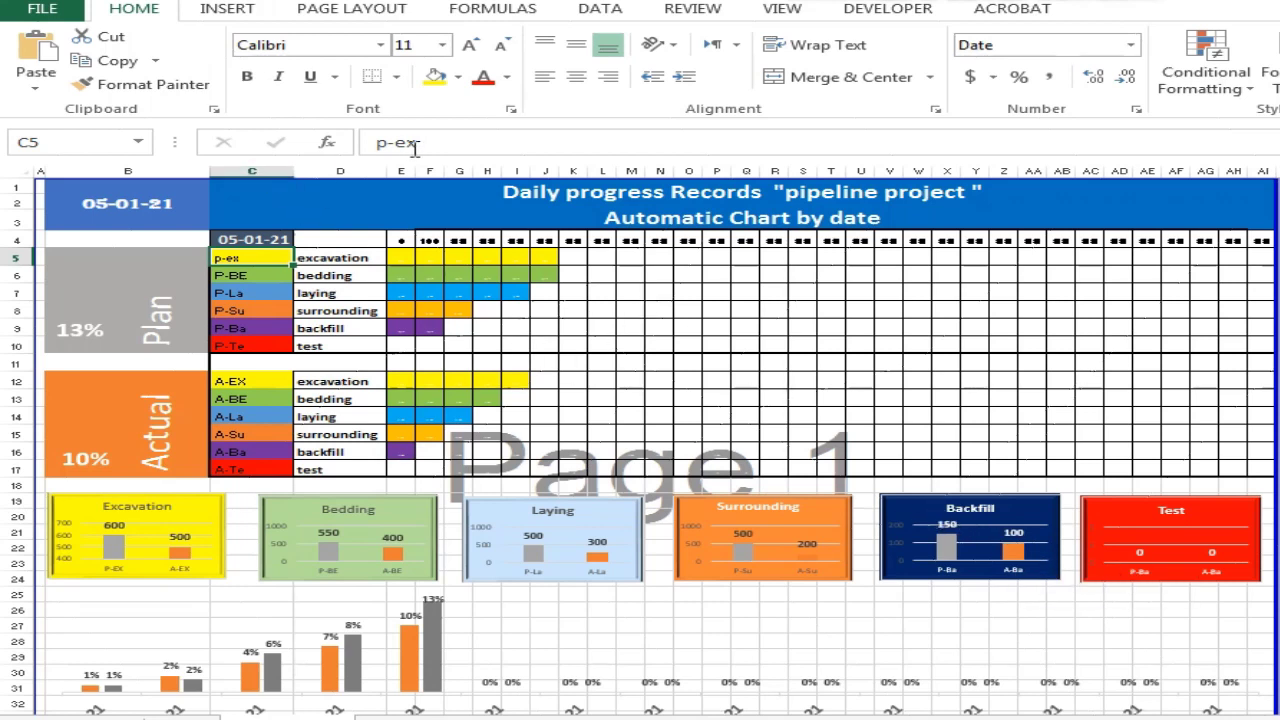
# Step the C4 report date forward to 06-01-21 and then 07-01-21.
pyautogui.click(272, 240)
pyautogui.write('6/')
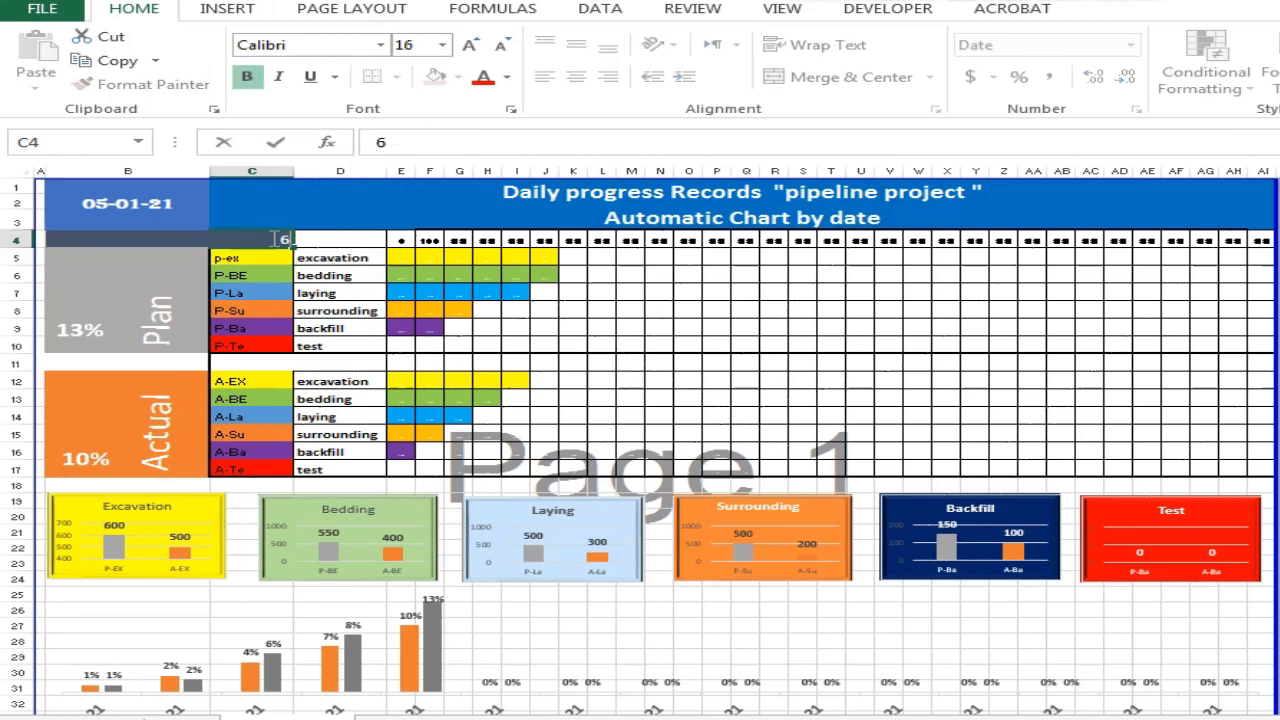
pyautogui.write('1/21')
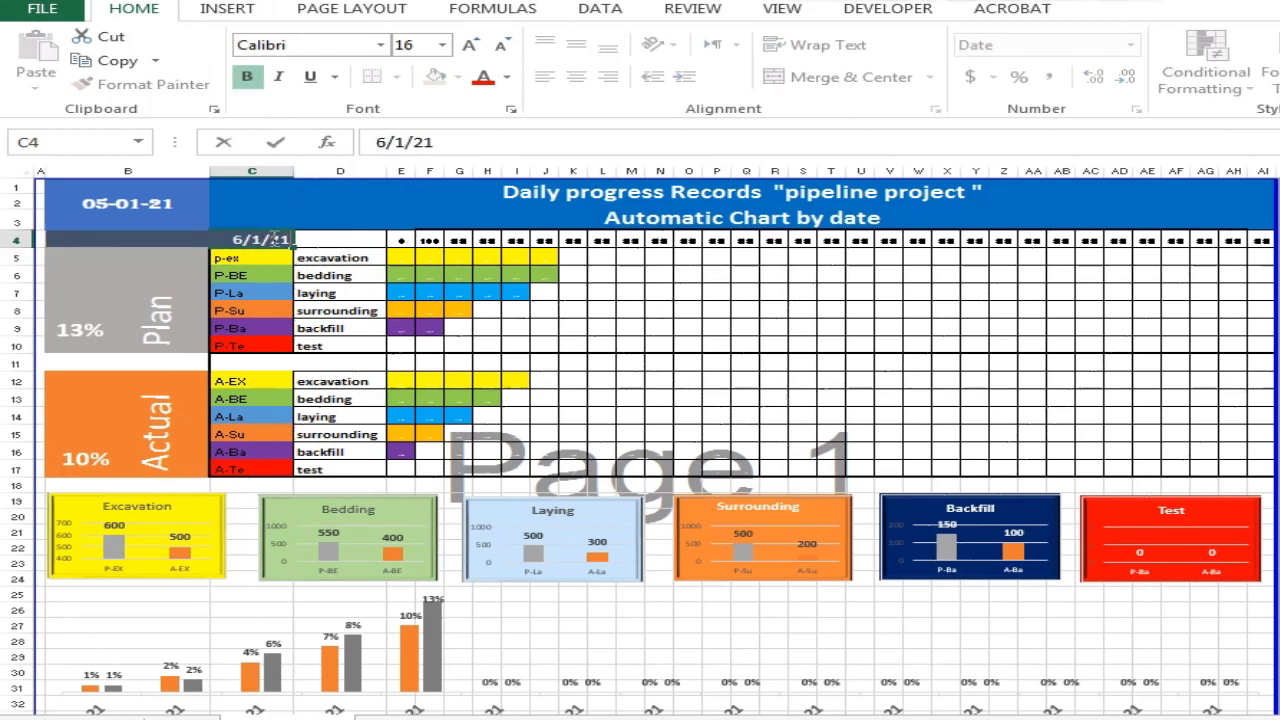
pyautogui.press('Return')
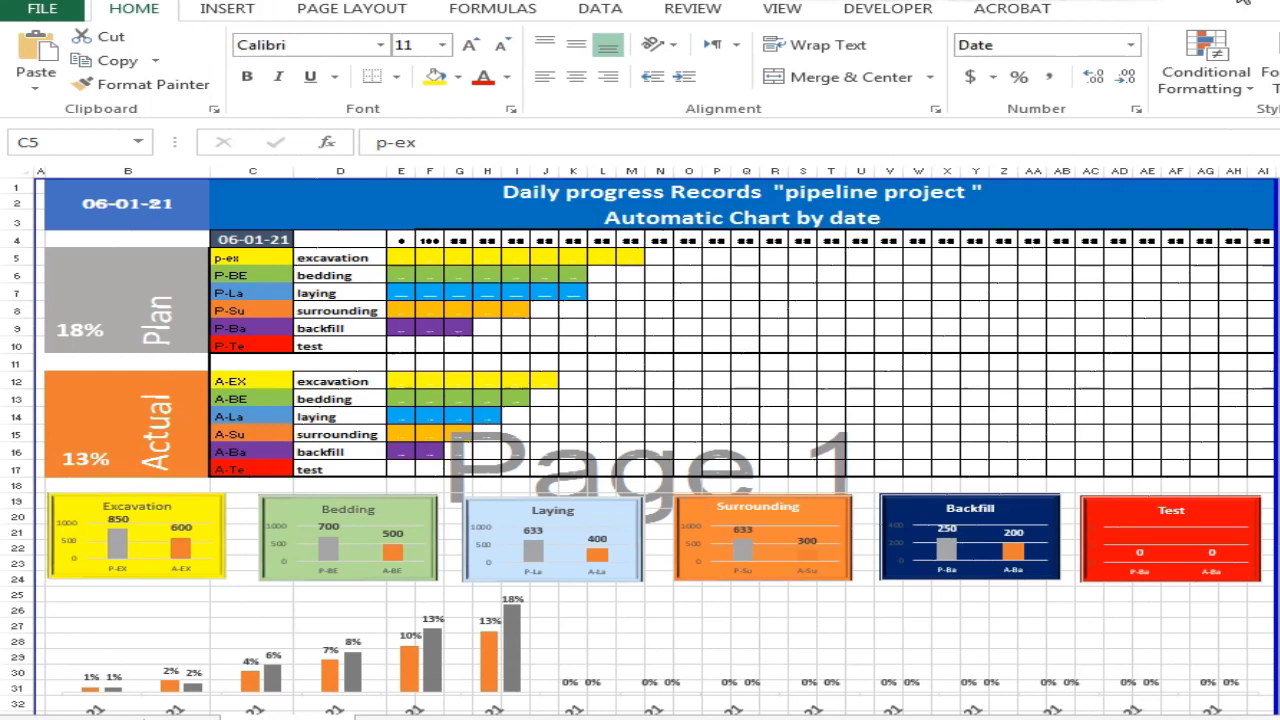
pyautogui.click(272, 240)
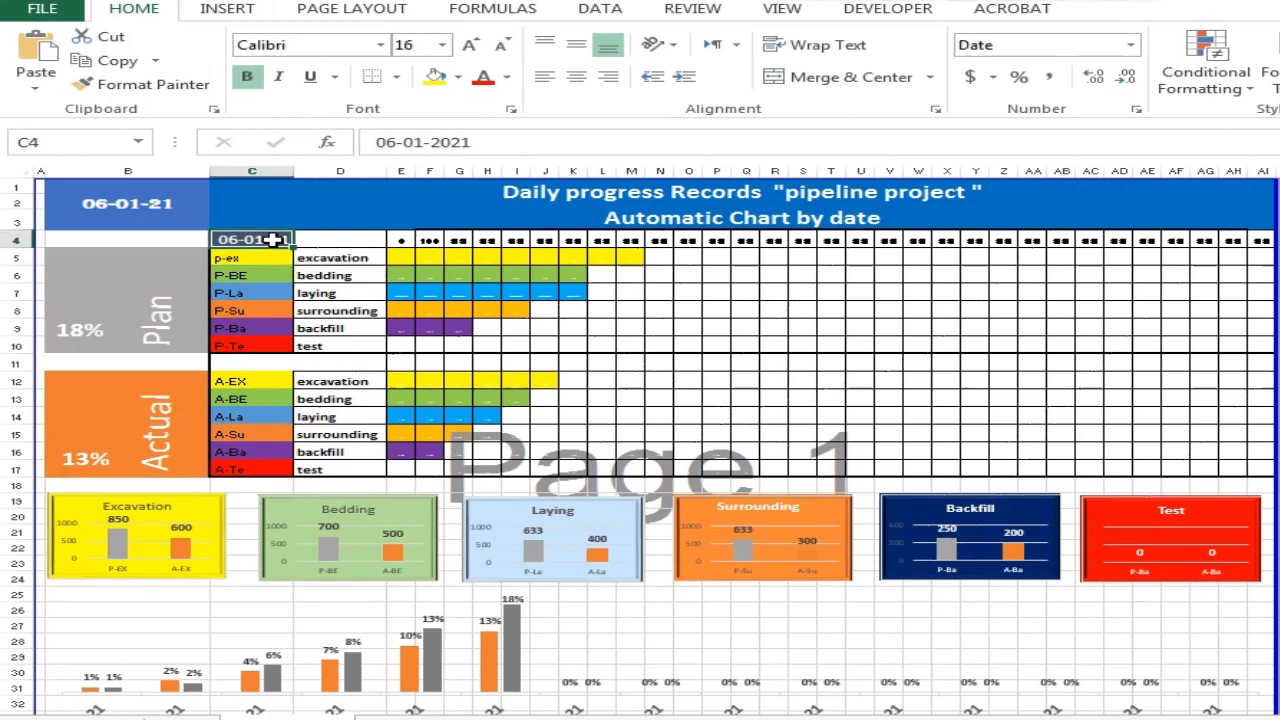
pyautogui.write('7/1/')
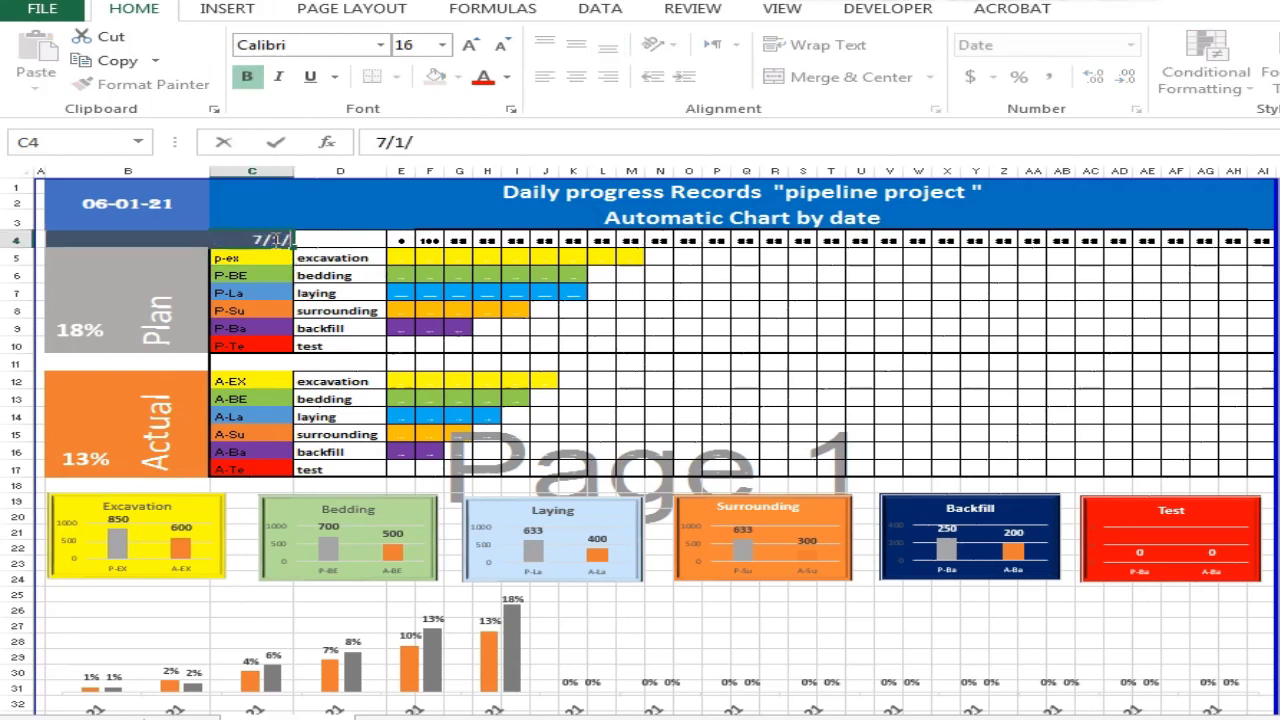
pyautogui.write('21')
pyautogui.press('Return')
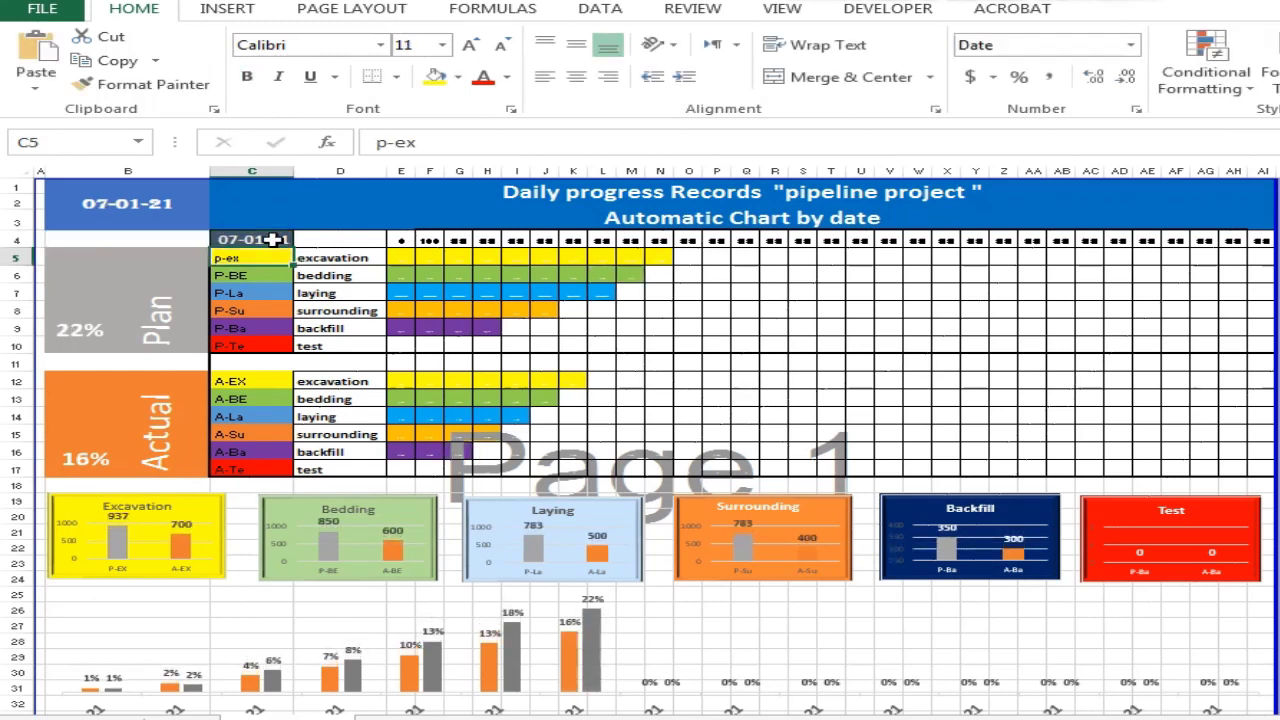
# Jump the date to 10-01-21, then to 15-01-21, showing Plan 55% and Actual 40%.
pyautogui.click(263, 240)
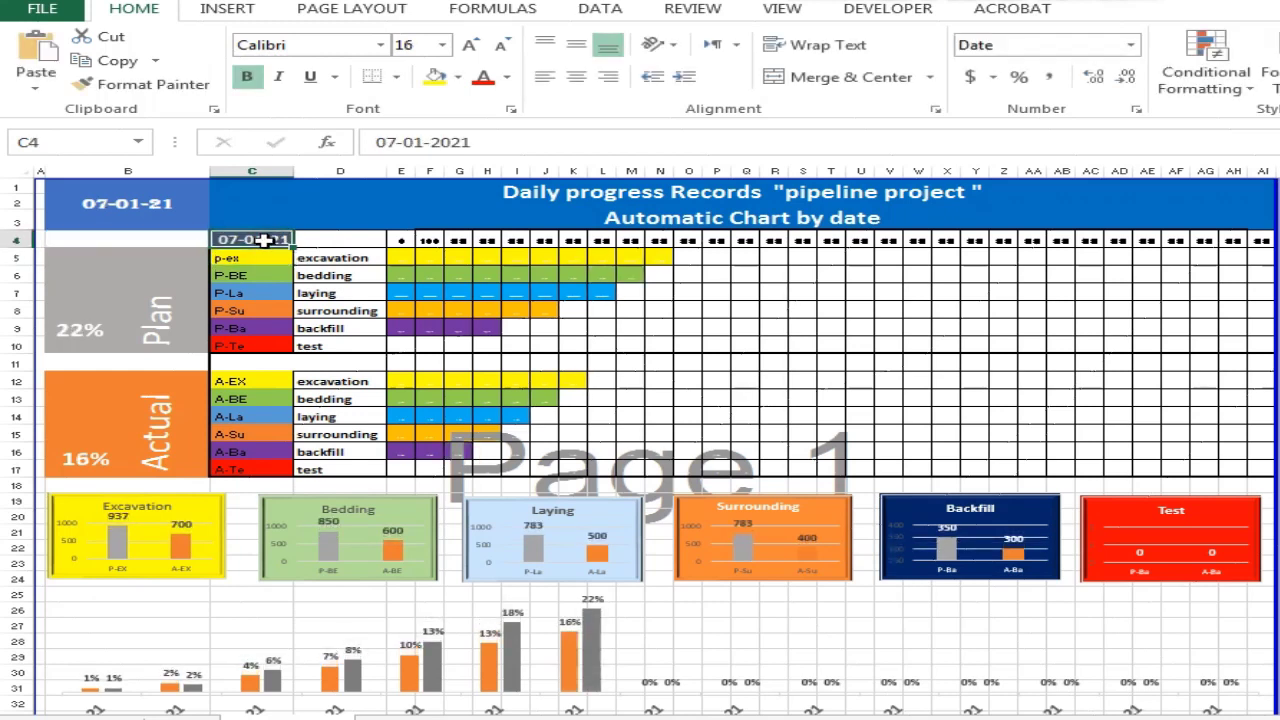
pyautogui.write('10-01-')
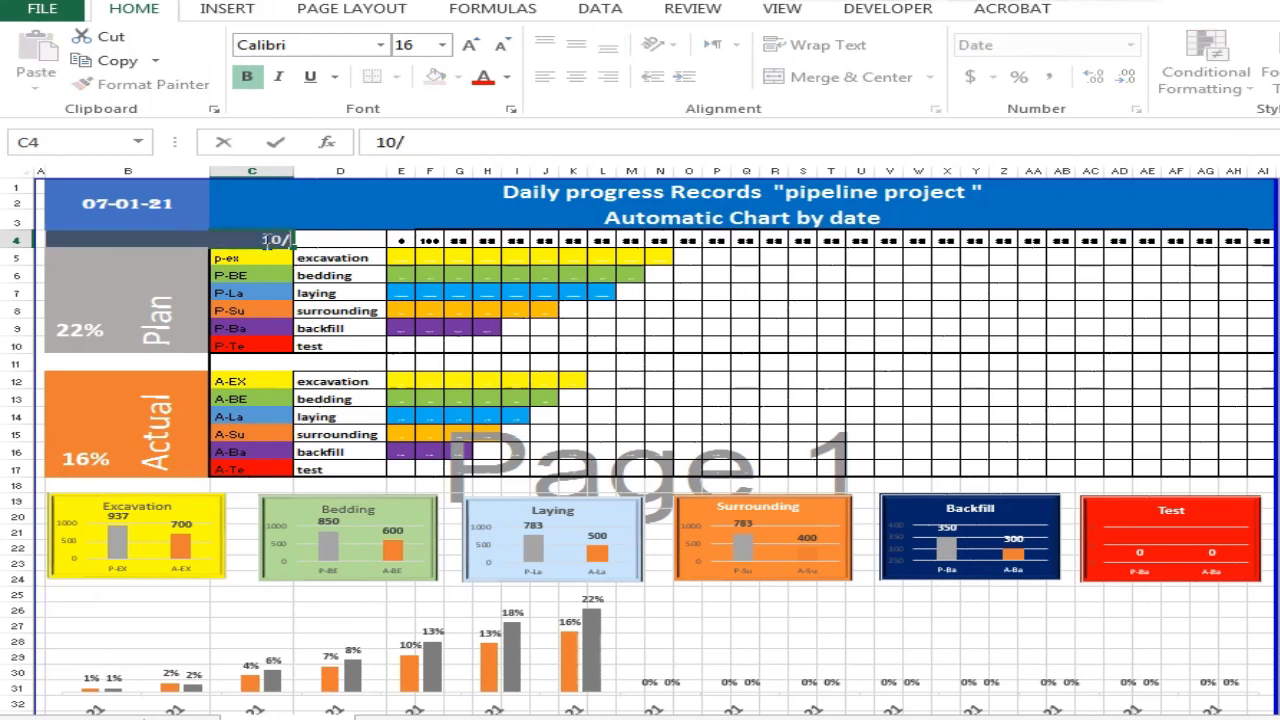
pyautogui.write('21')
pyautogui.press('Return')
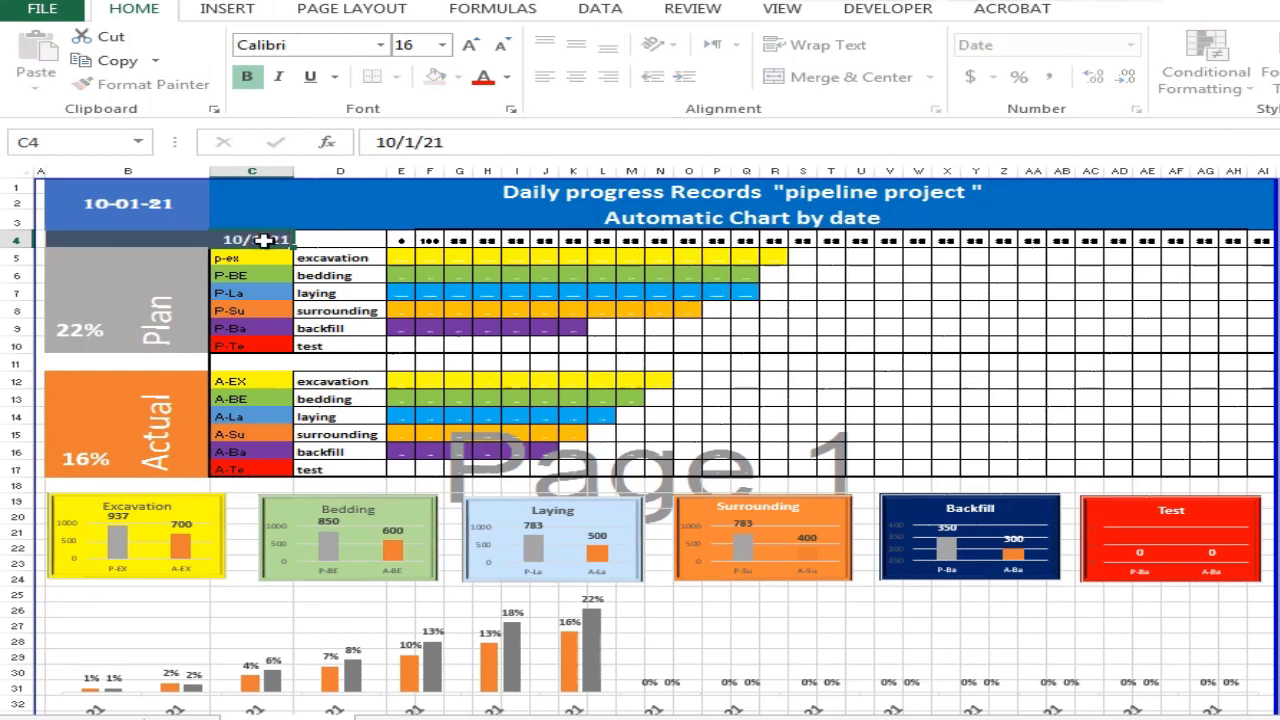
pyautogui.click(263, 240)
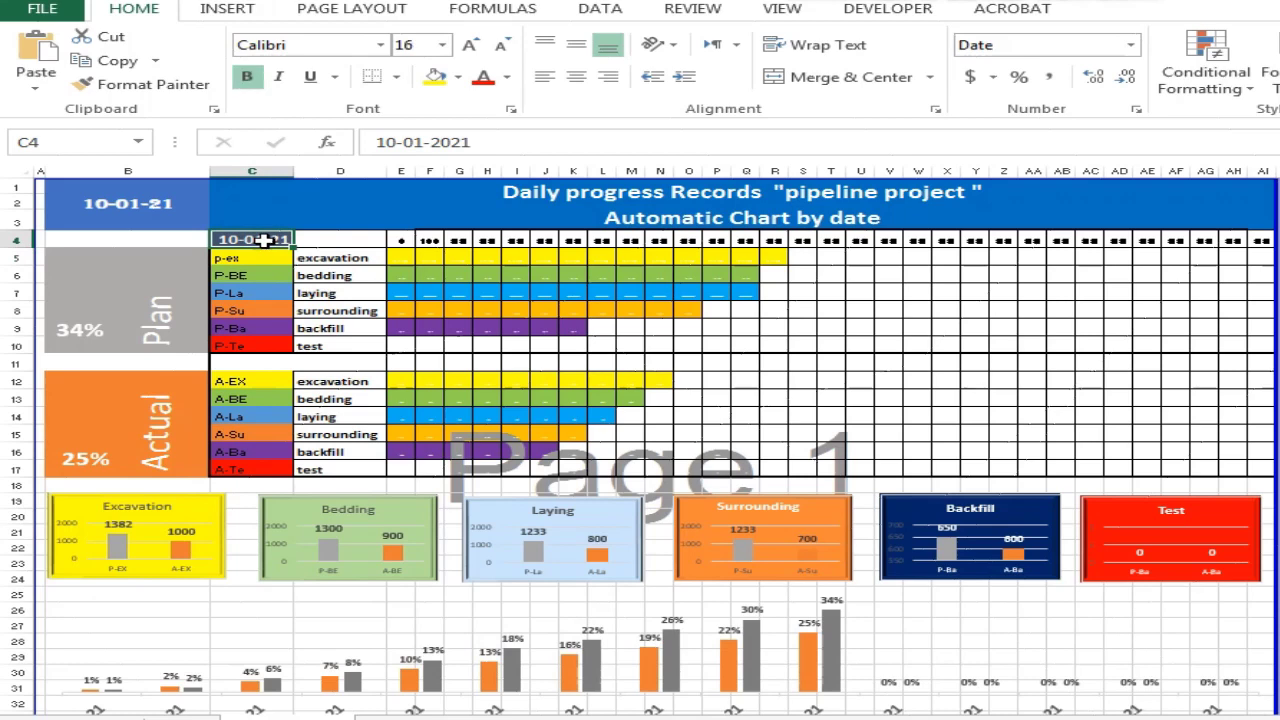
pyautogui.write('15/1')
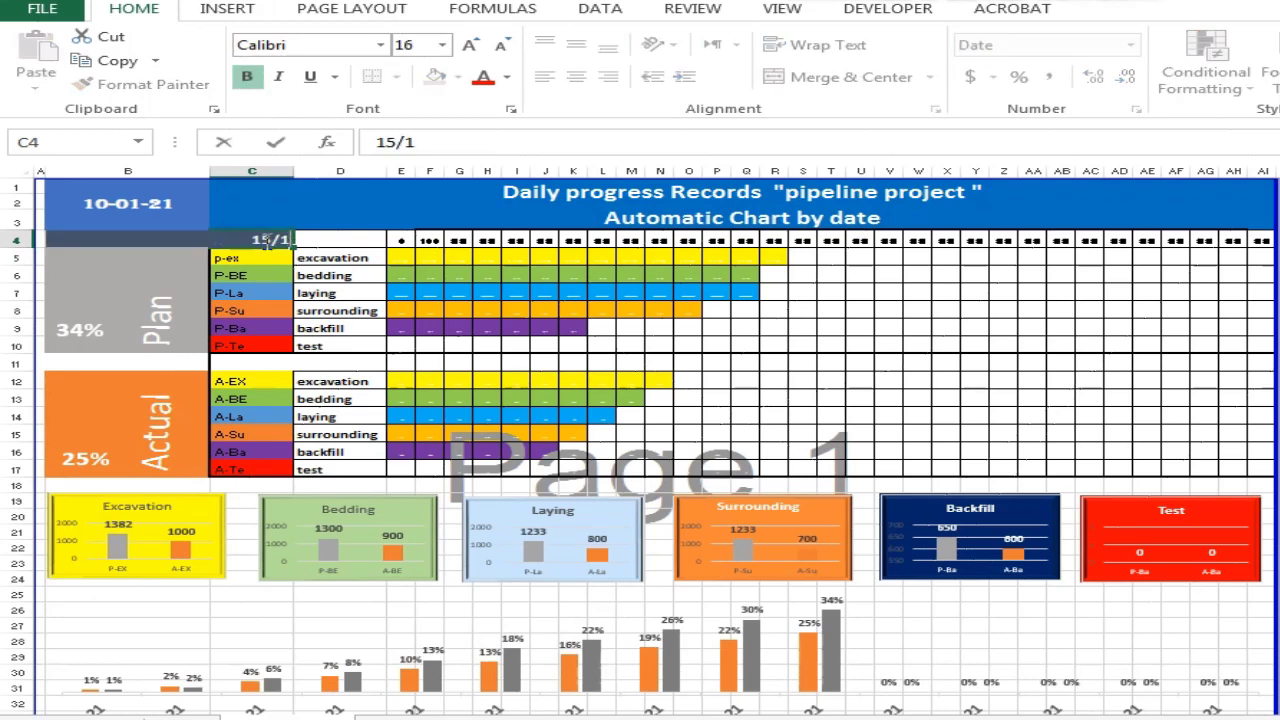
pyautogui.write('/21')
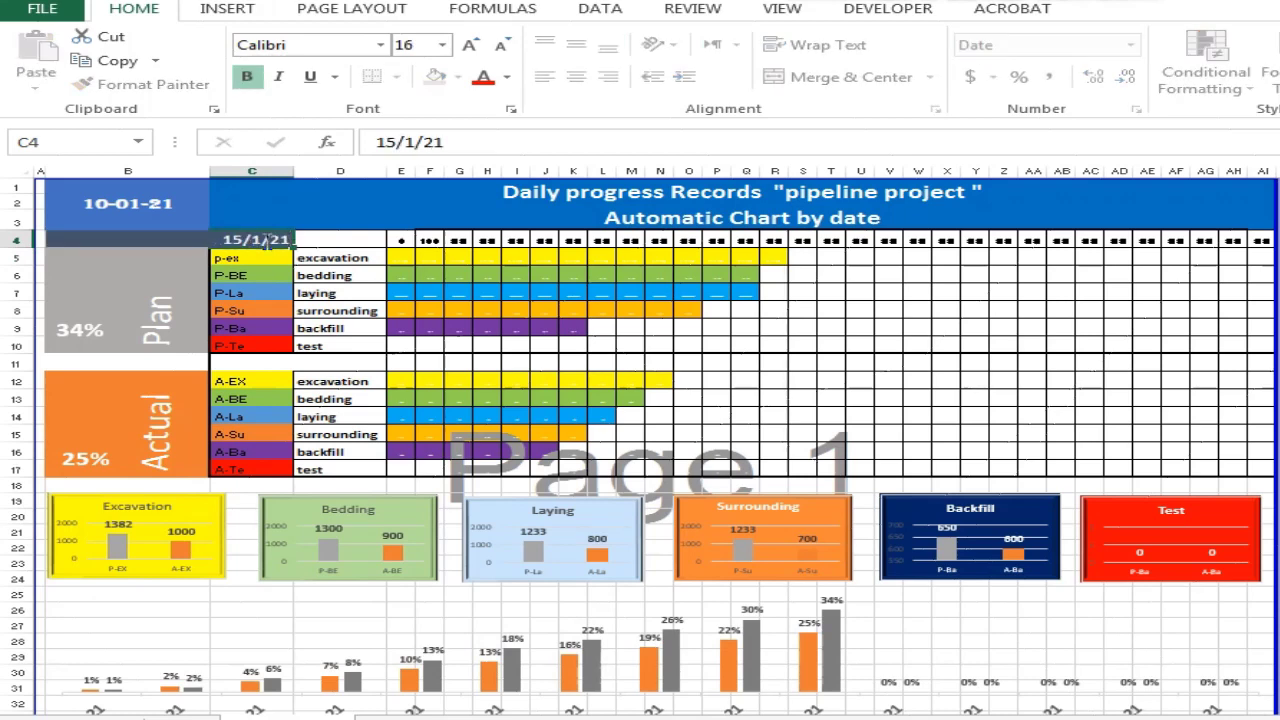
pyautogui.press('Return')
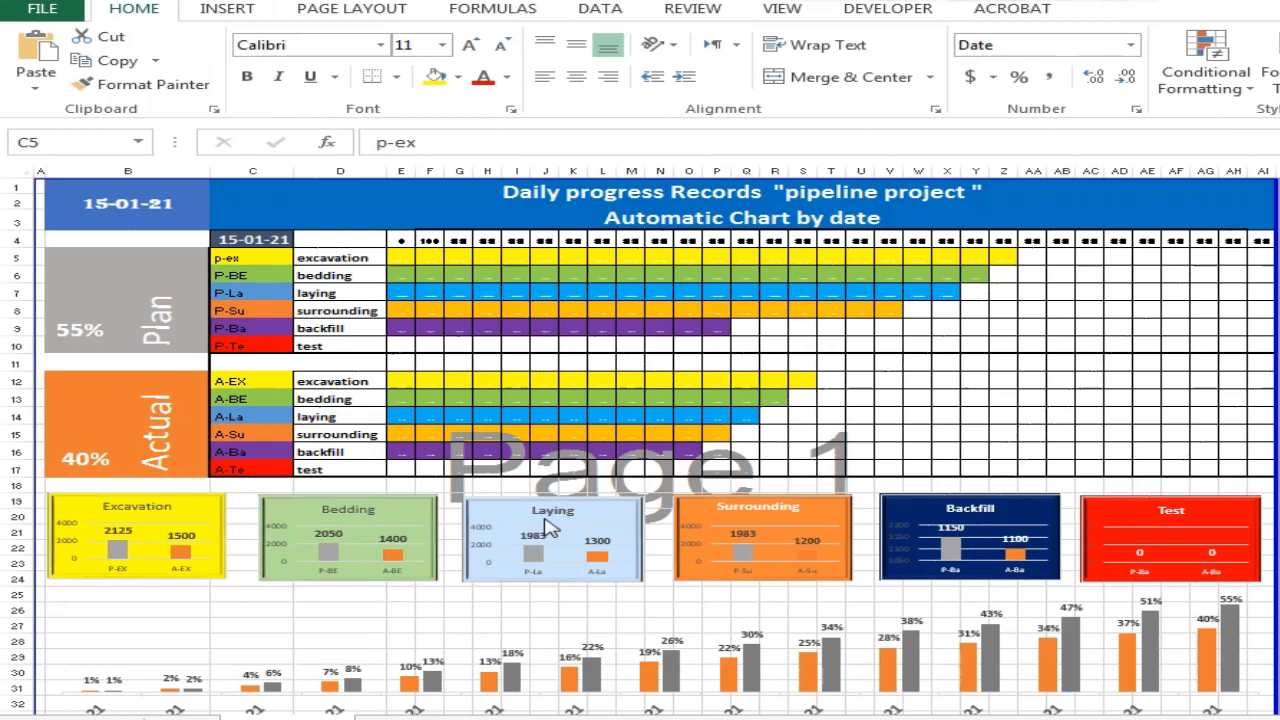
# On the data sheet, review the plan excavation quantities around 08-01-21.
pyautogui.hotkey('ctrl', 'pagedown')
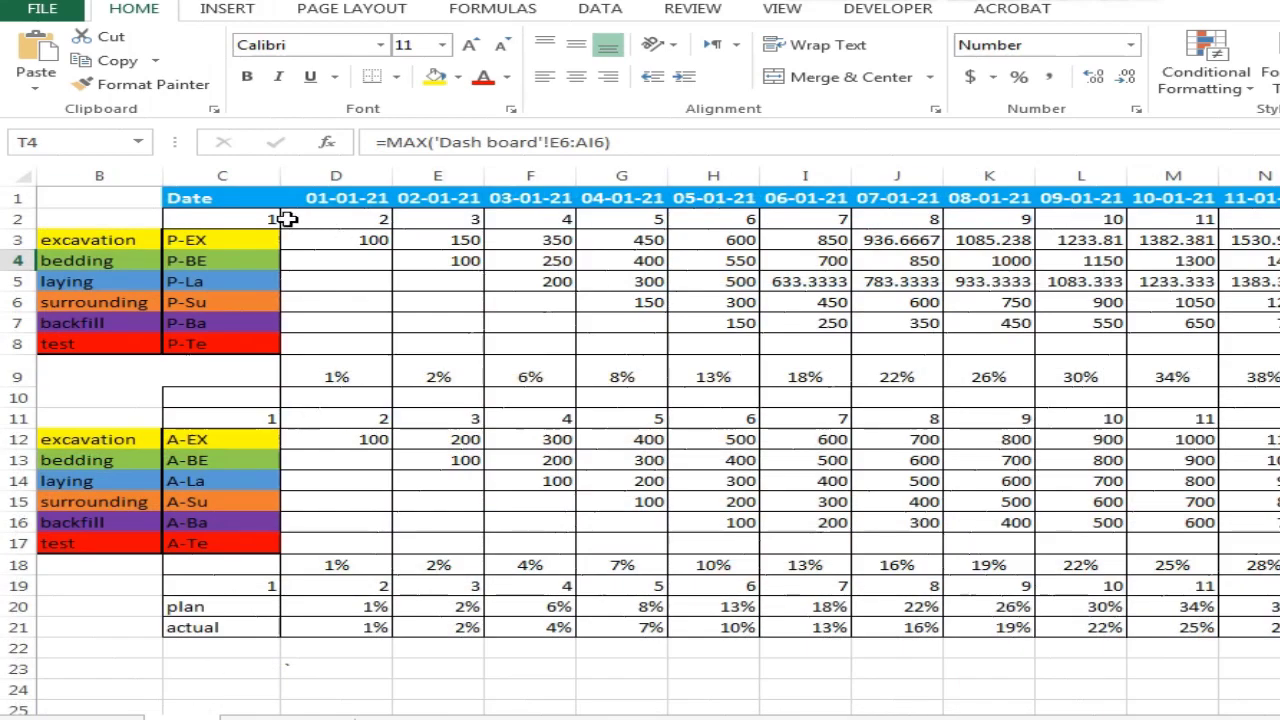
pyautogui.click(254, 203)
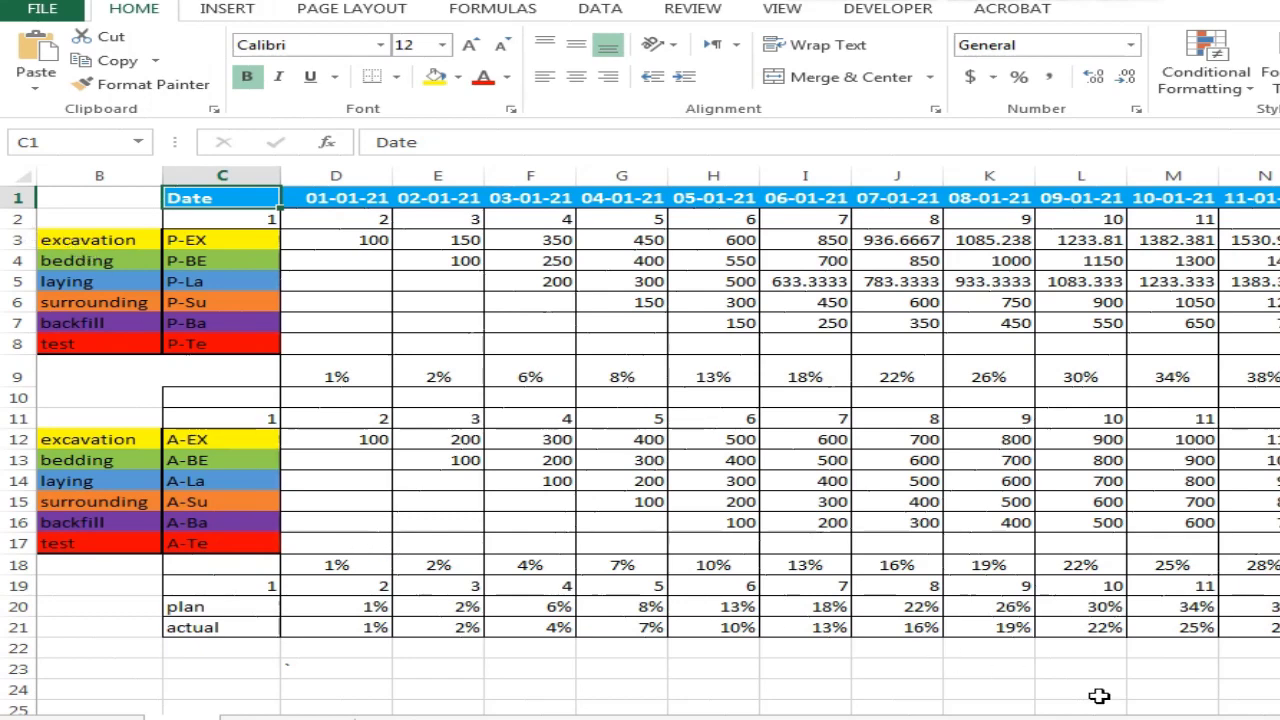
pyautogui.hscroll(-1, 1124, 645)
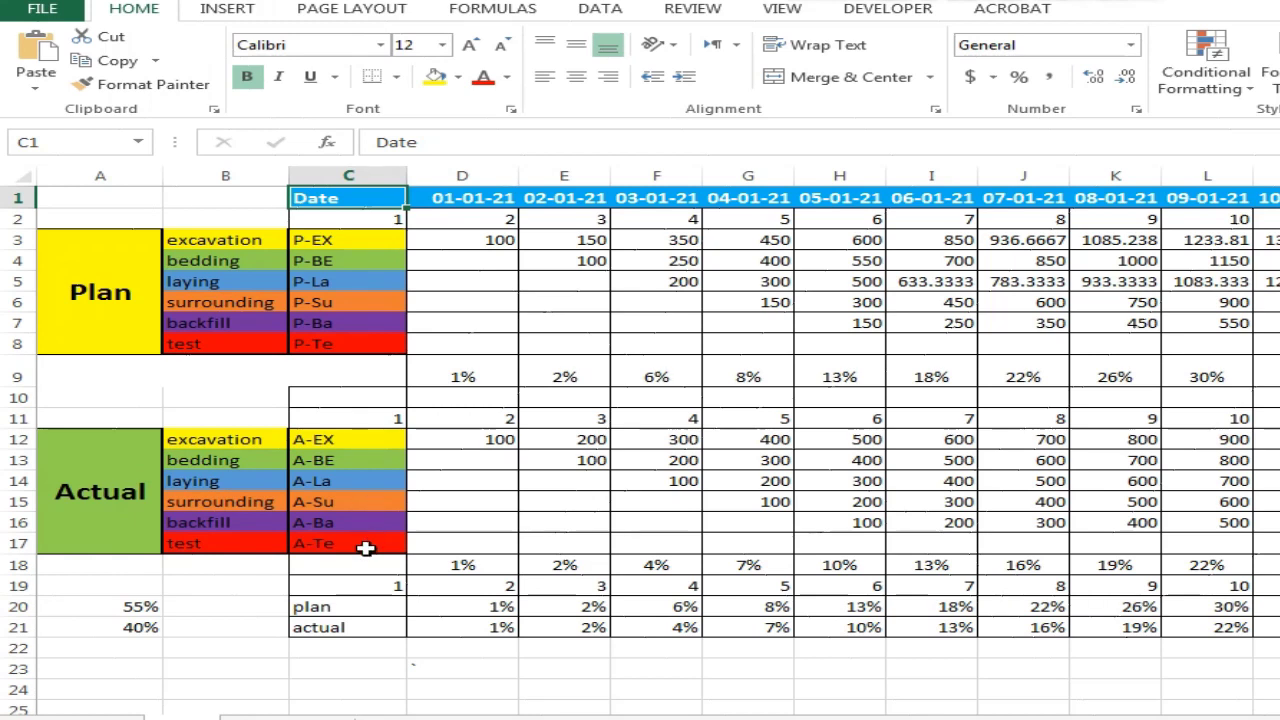
pyautogui.click(490, 240)
pyautogui.click(553, 243)
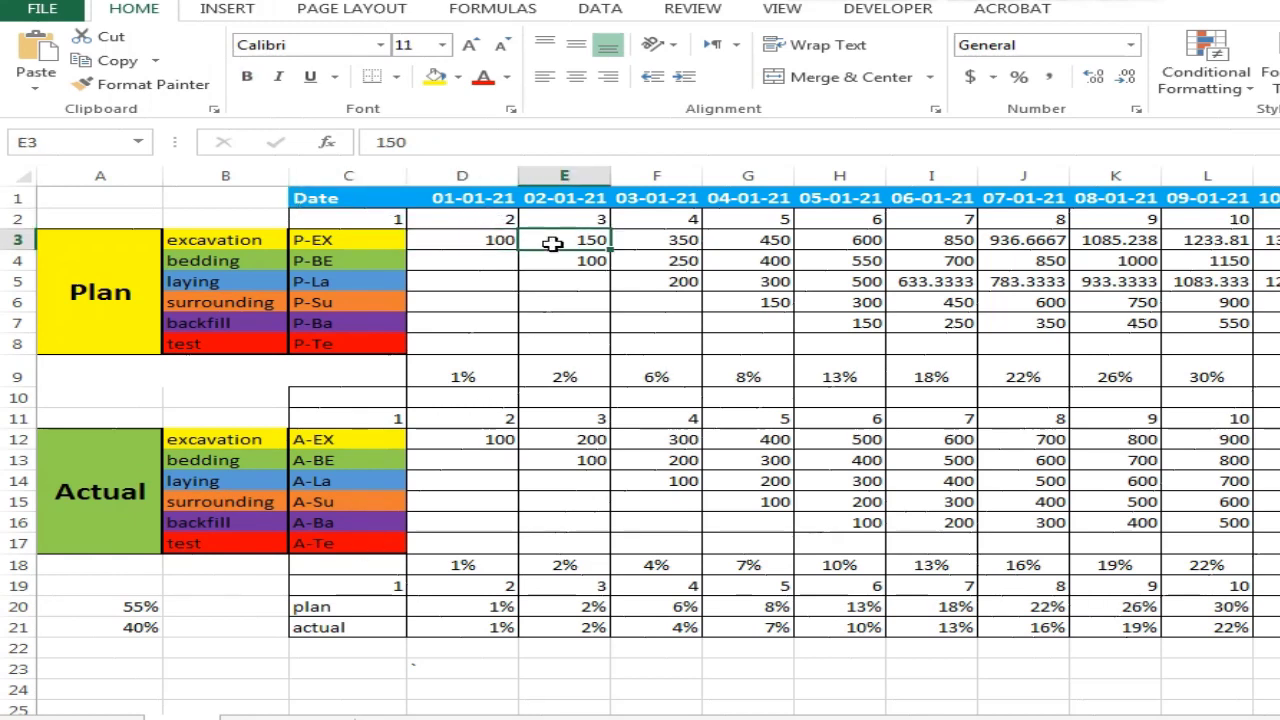
pyautogui.press('Right')
pyautogui.press('Right')
pyautogui.press('Right')
pyautogui.press('Right')
pyautogui.press('Right')
pyautogui.press('Right')
pyautogui.press('Right')
pyautogui.press('Right')
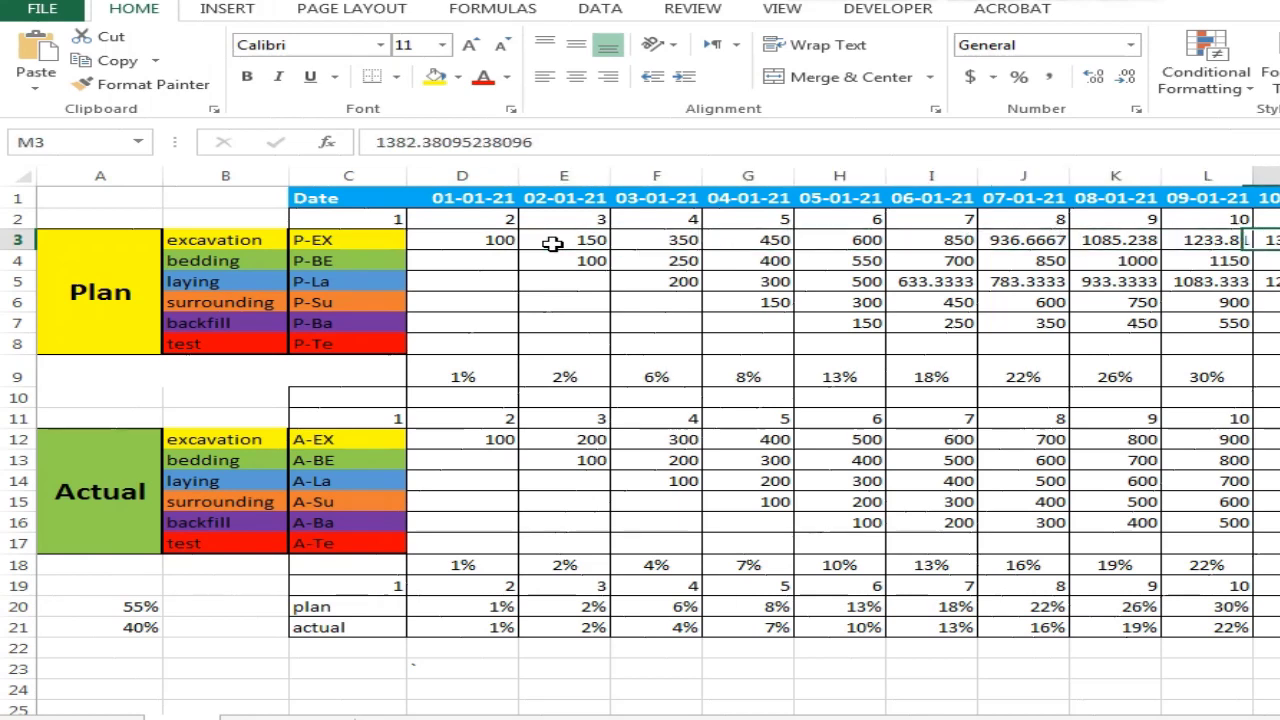
pyautogui.press('Right')
pyautogui.press('Left')
pyautogui.press('Left')
pyautogui.press('Left')
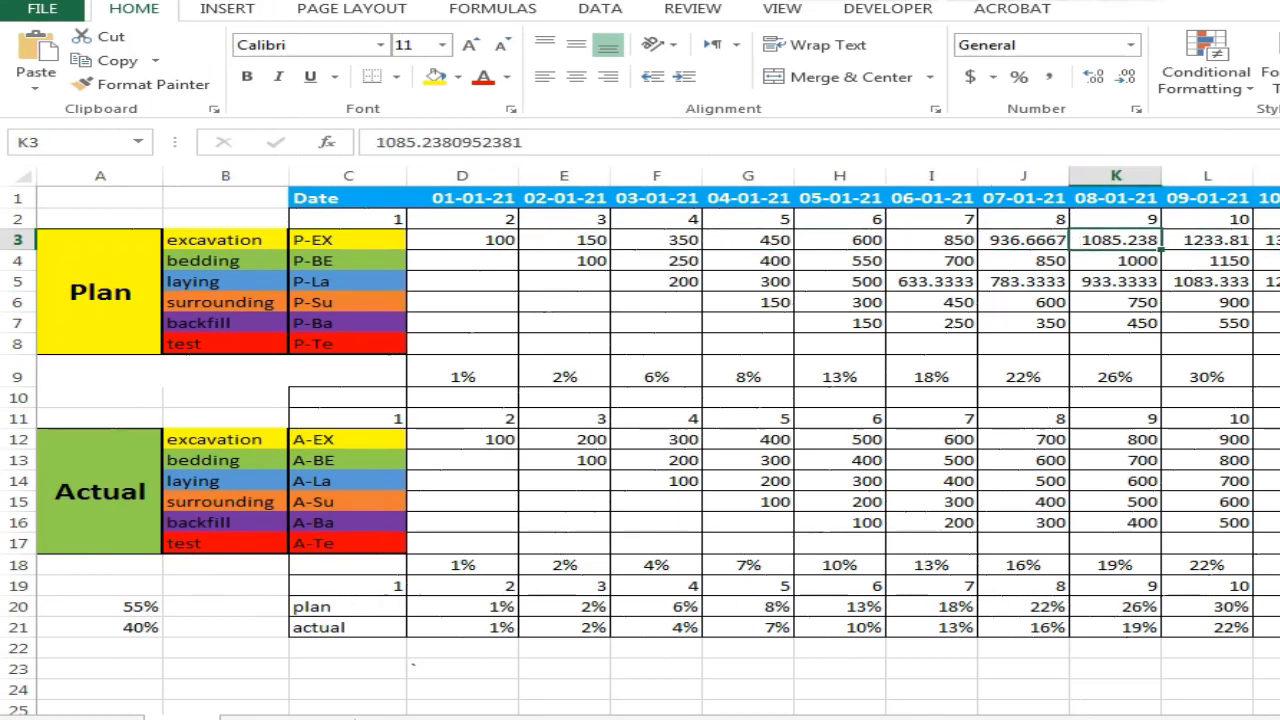
# Enter the heading 'Weight' in S2 above the activity weight percentages.
pyautogui.press('Right')
pyautogui.press('Right')
pyautogui.press('Right')
pyautogui.press('Down')
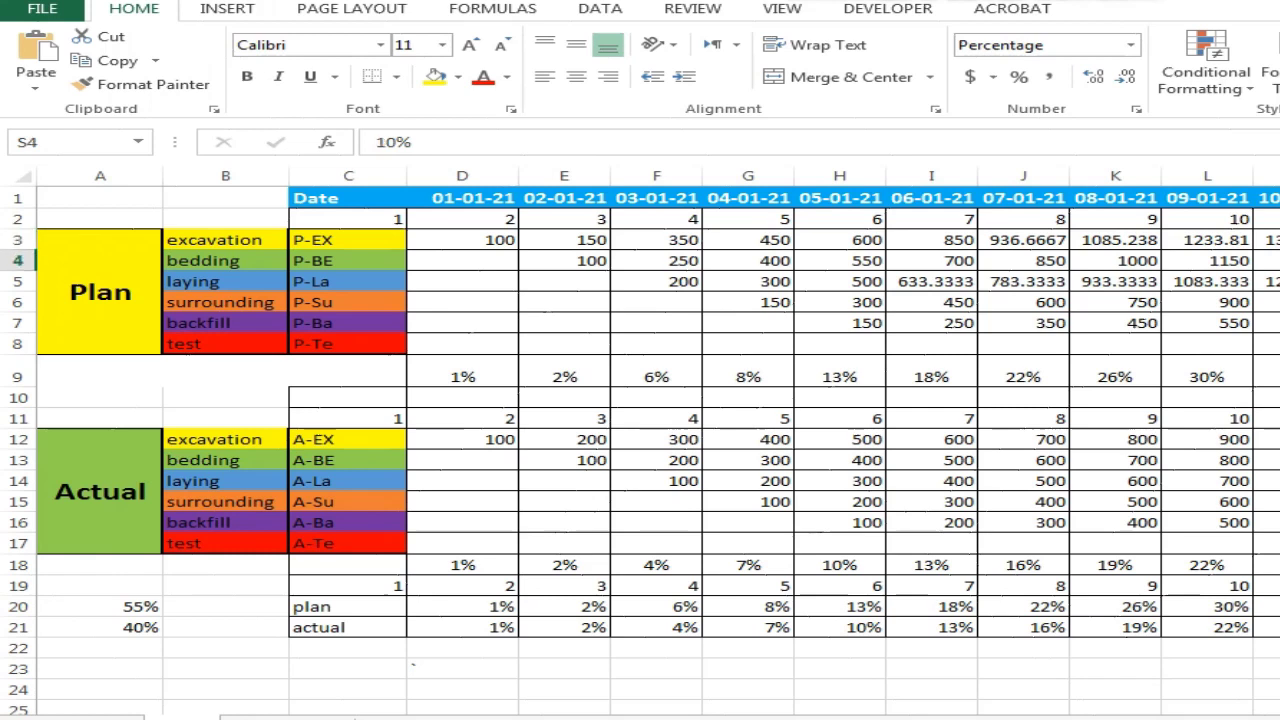
pyautogui.press('Down')
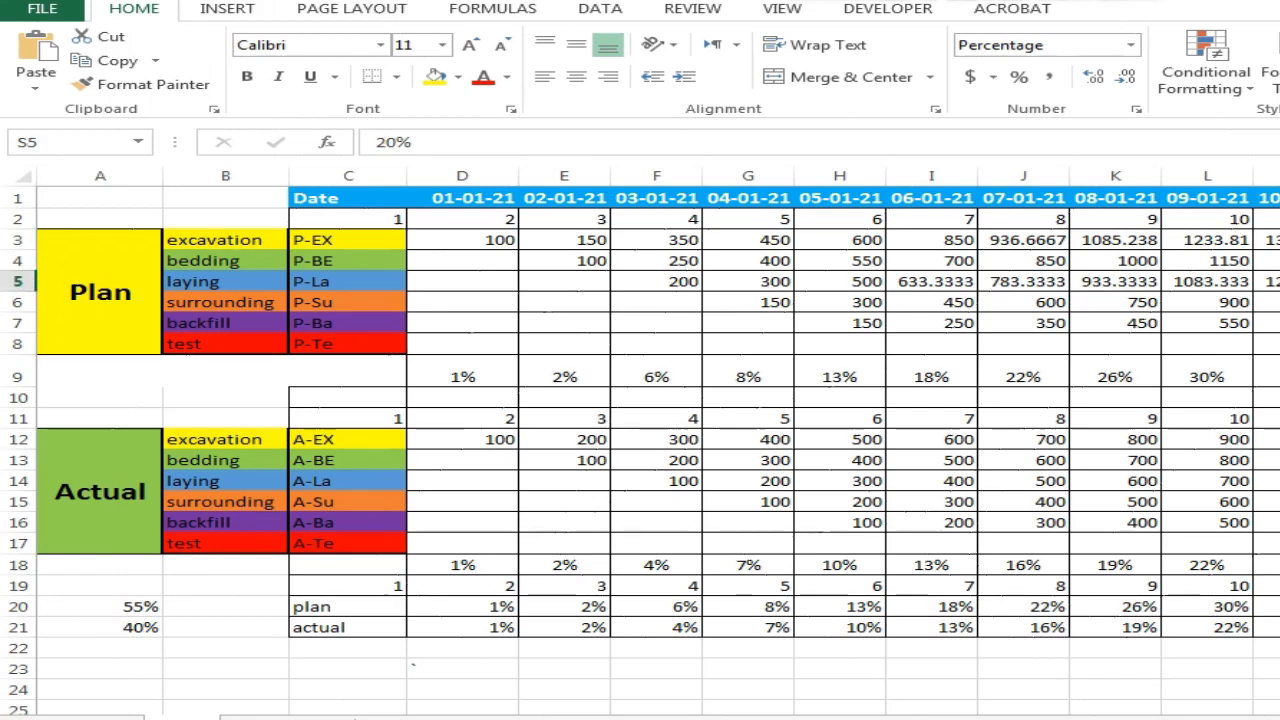
pyautogui.press('Up')
pyautogui.press('Up')
pyautogui.press('Up')
pyautogui.write('We')
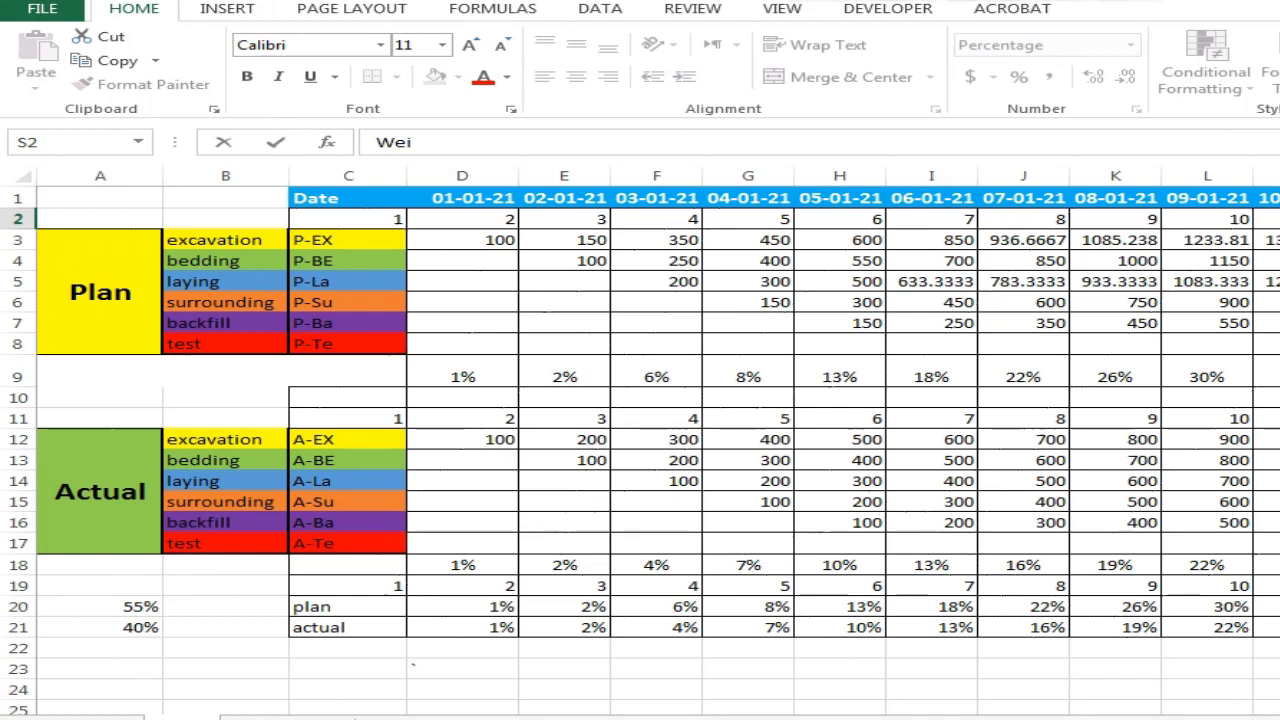
pyautogui.press('Return')
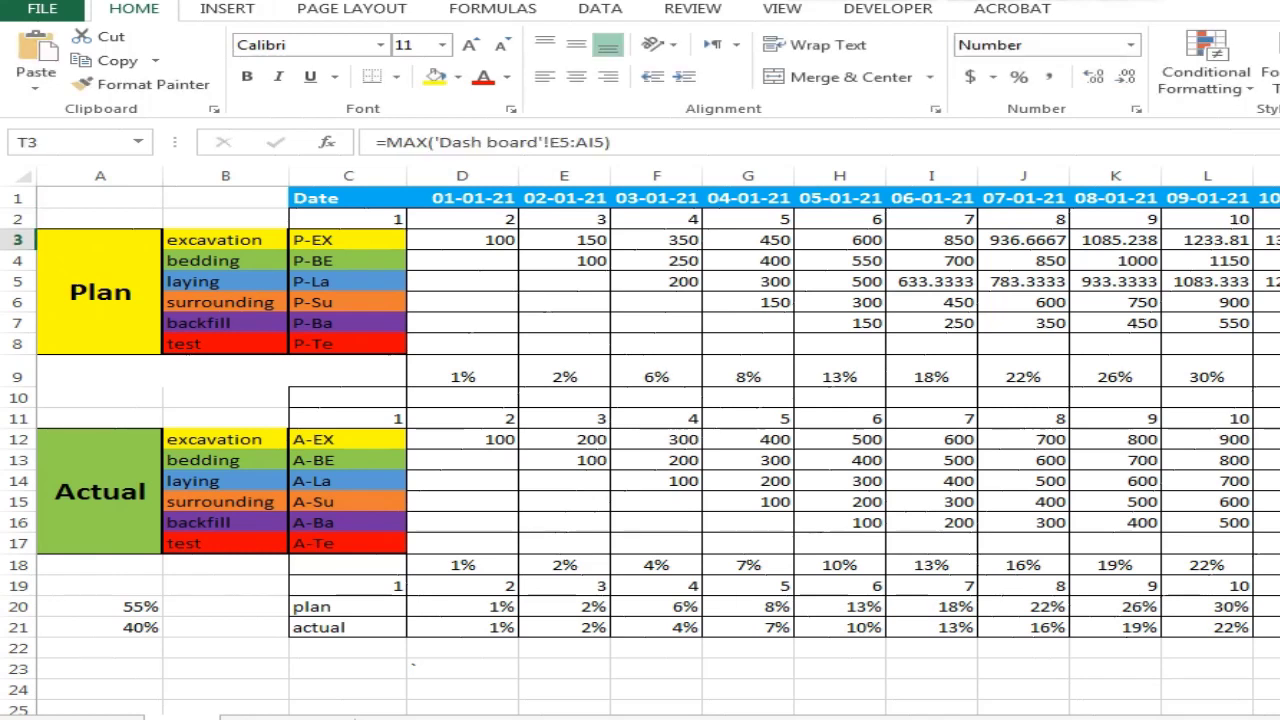
pyautogui.press('Up')
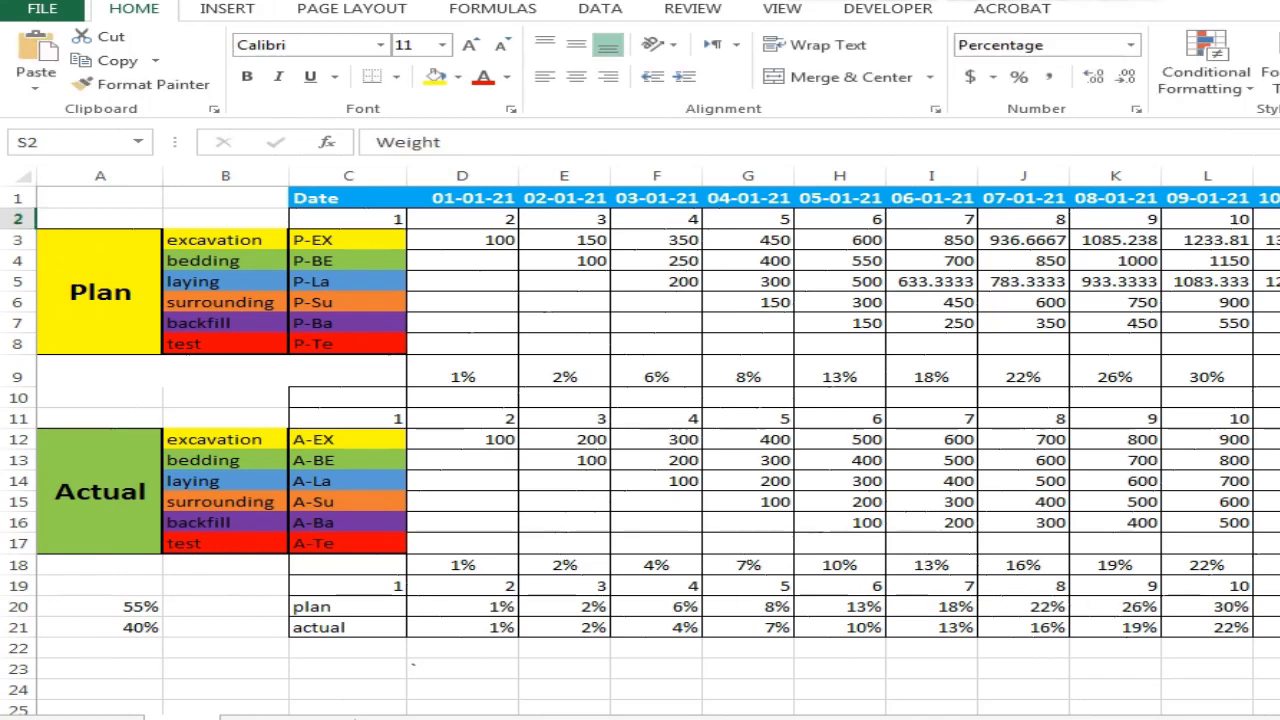
pyautogui.click(493, 376)
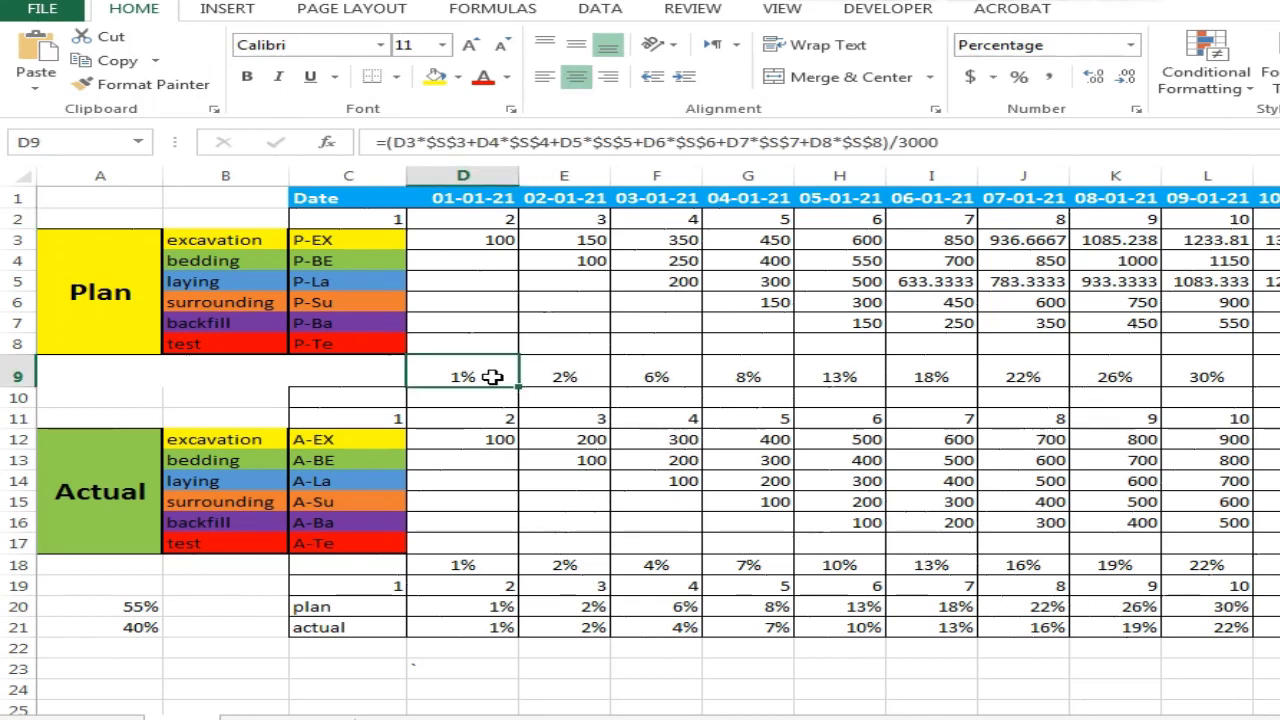
pyautogui.doubleClick(493, 376)
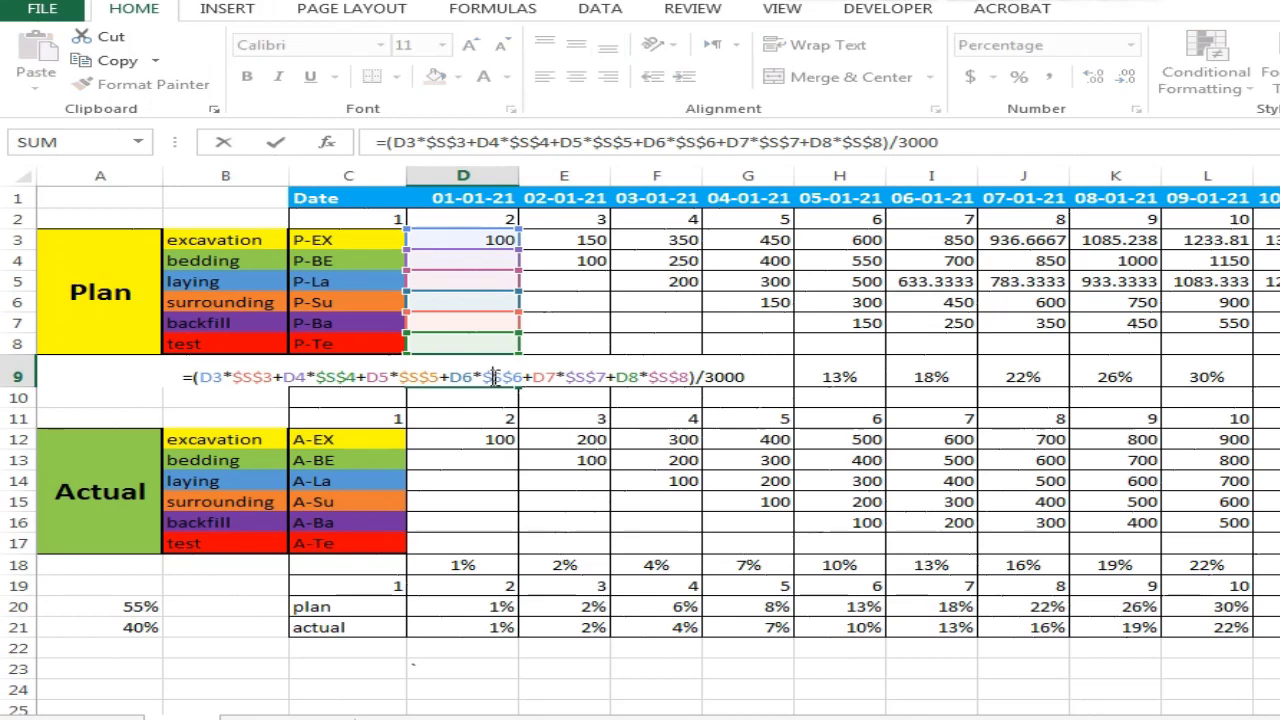
pyautogui.press('Escape')
pyautogui.click(571, 376)
pyautogui.doubleClick(571, 376)
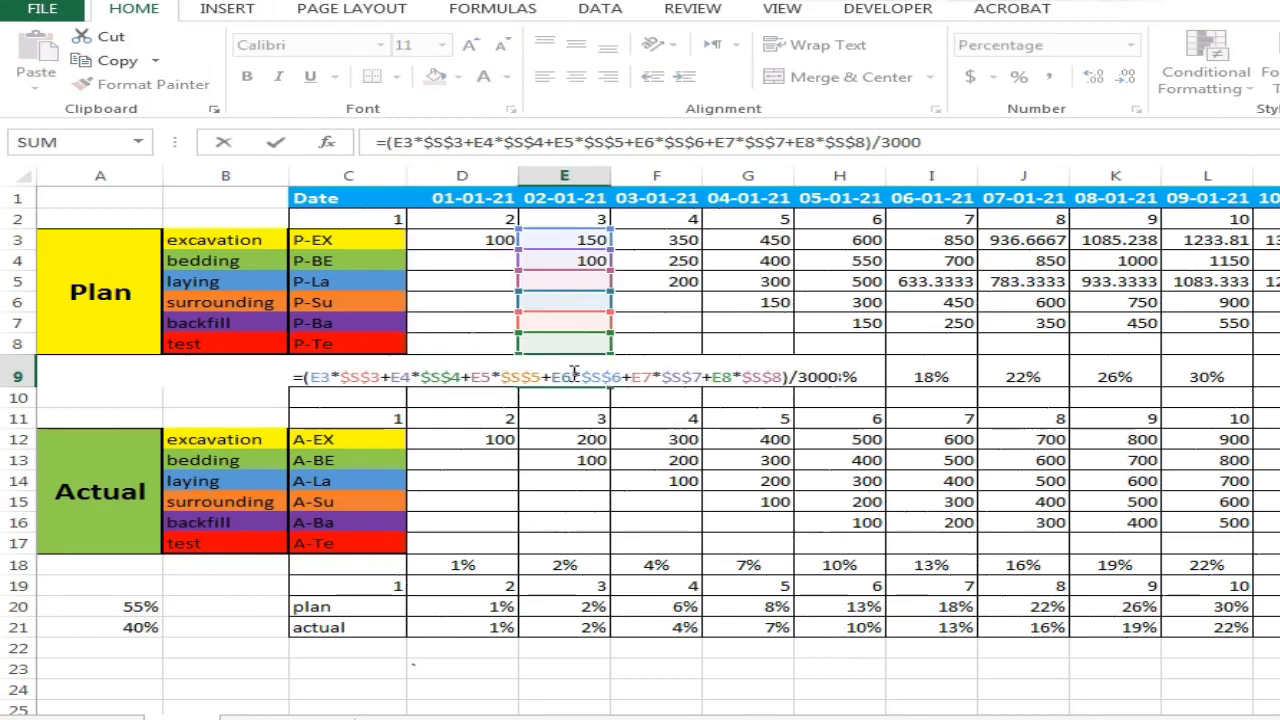
pyautogui.press('Escape')
pyautogui.click(658, 372)
pyautogui.doubleClick(660, 376)
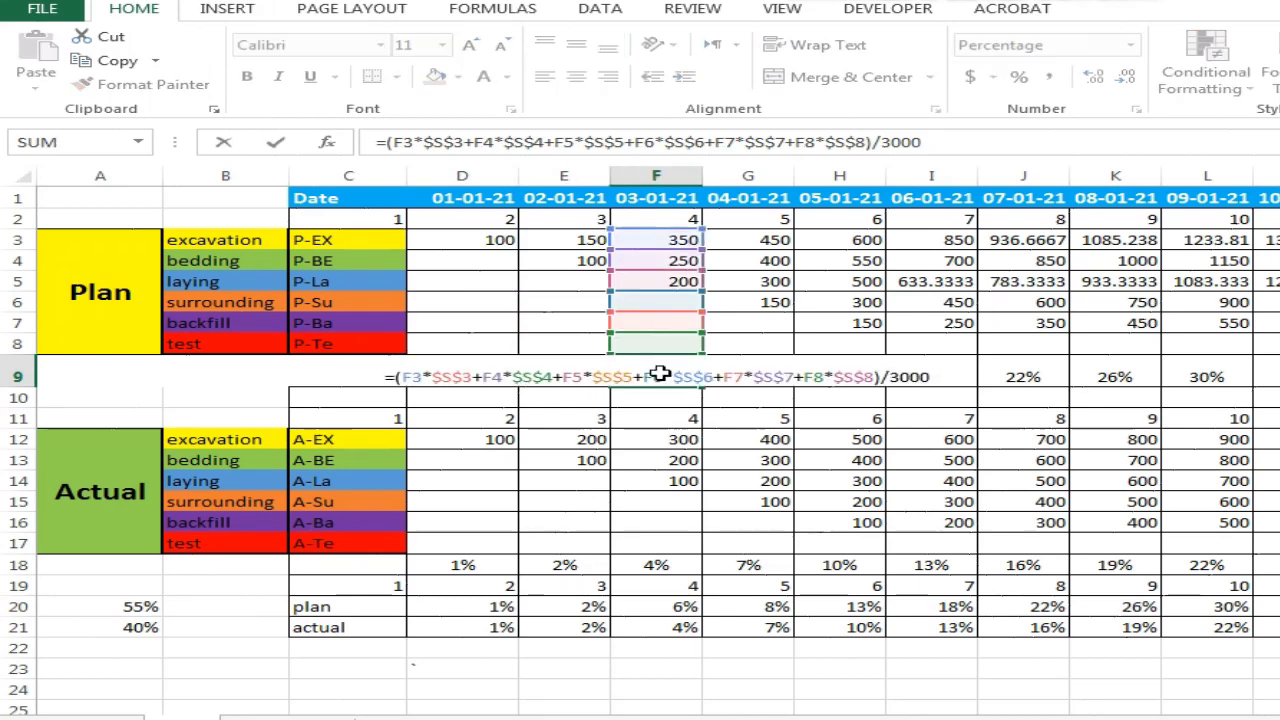
pyautogui.press('Escape')
pyautogui.click(733, 376)
pyautogui.doubleClick(733, 376)
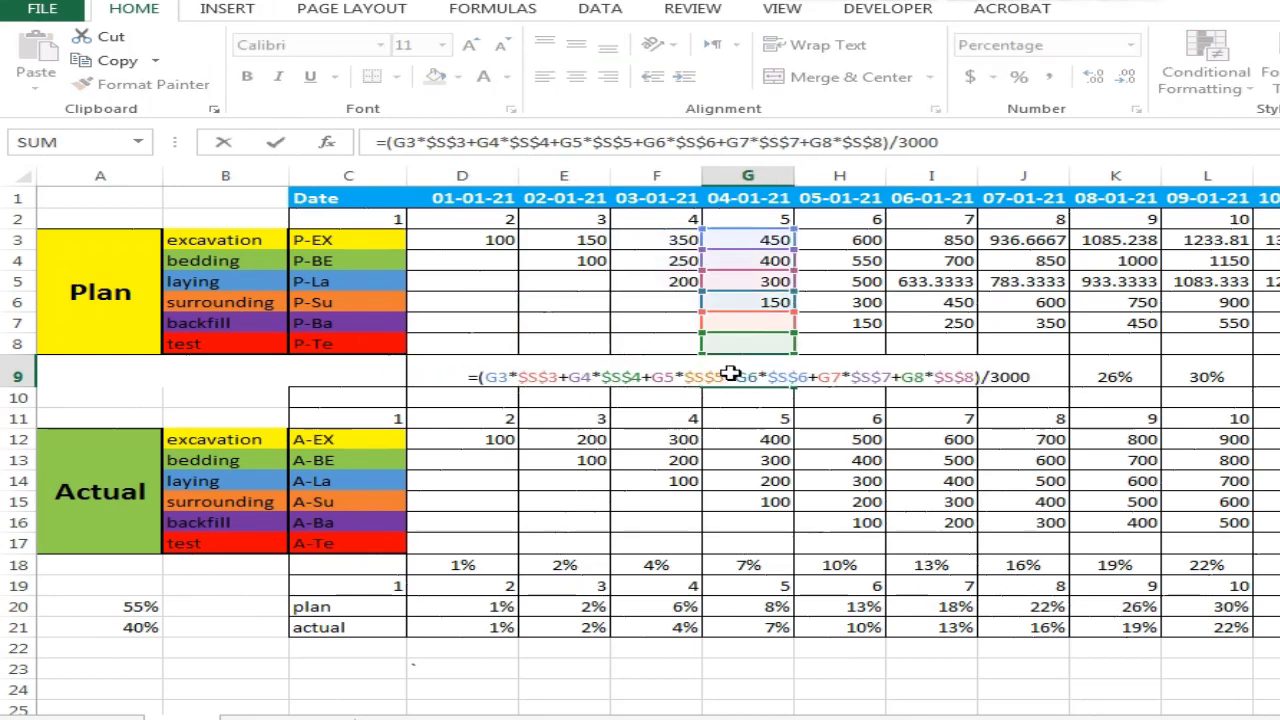
pyautogui.press('Escape')
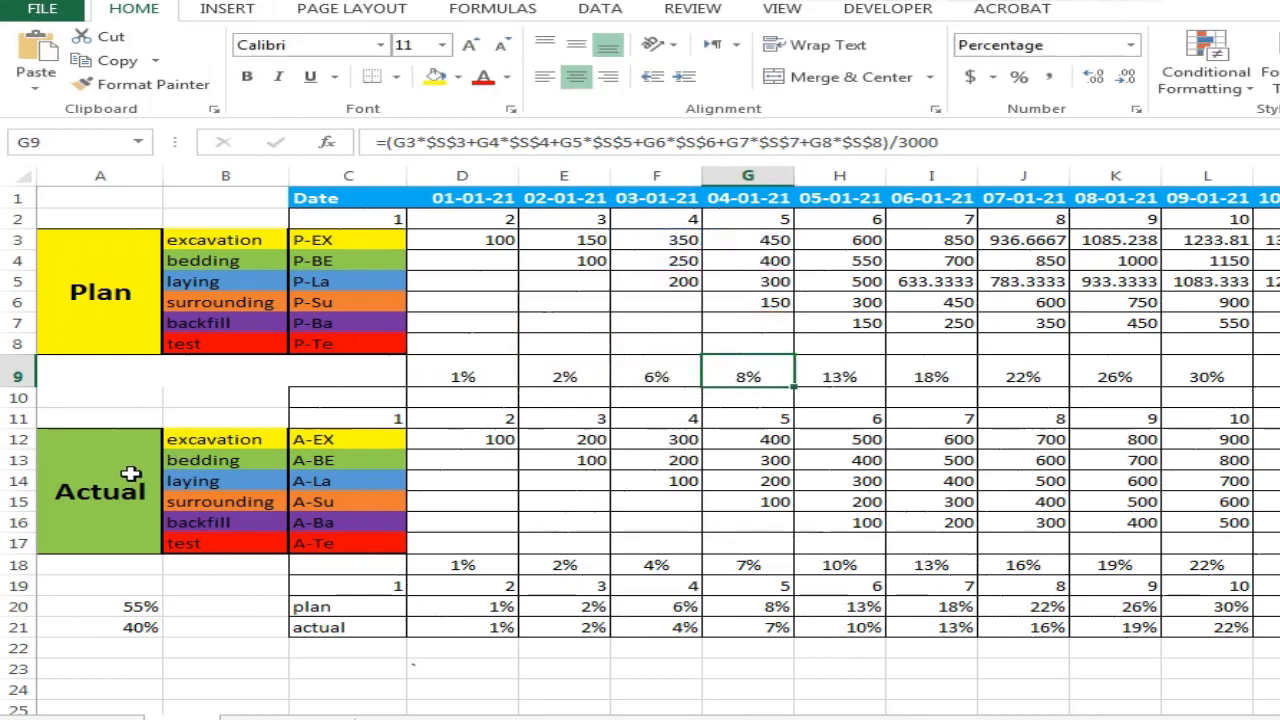
pyautogui.click(500, 437)
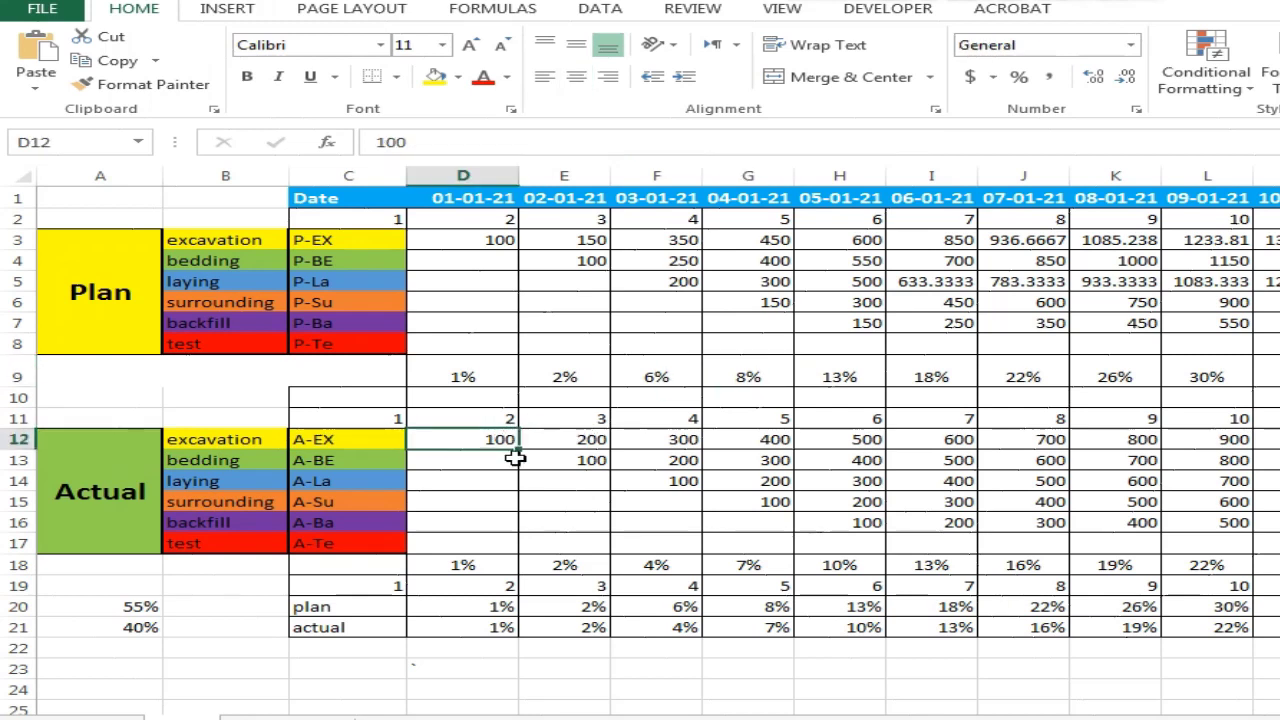
pyautogui.doubleClick(474, 566)
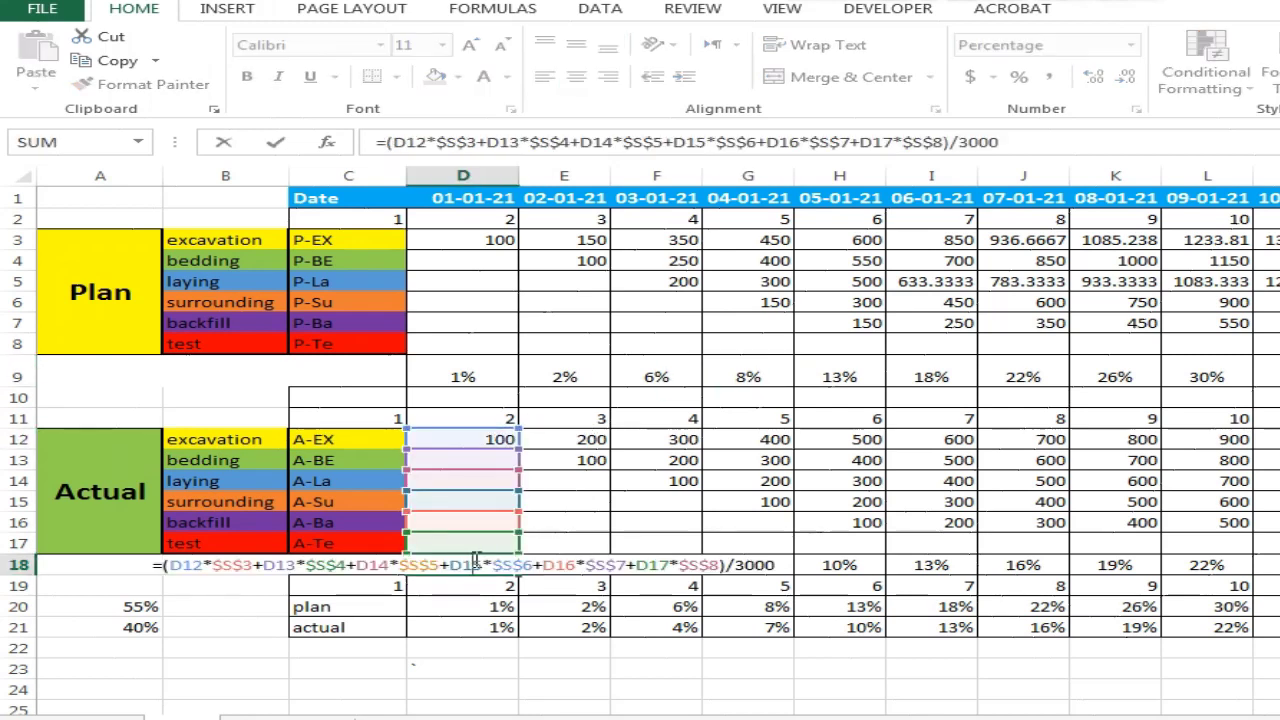
pyautogui.press('Escape')
pyautogui.doubleClick(558, 565)
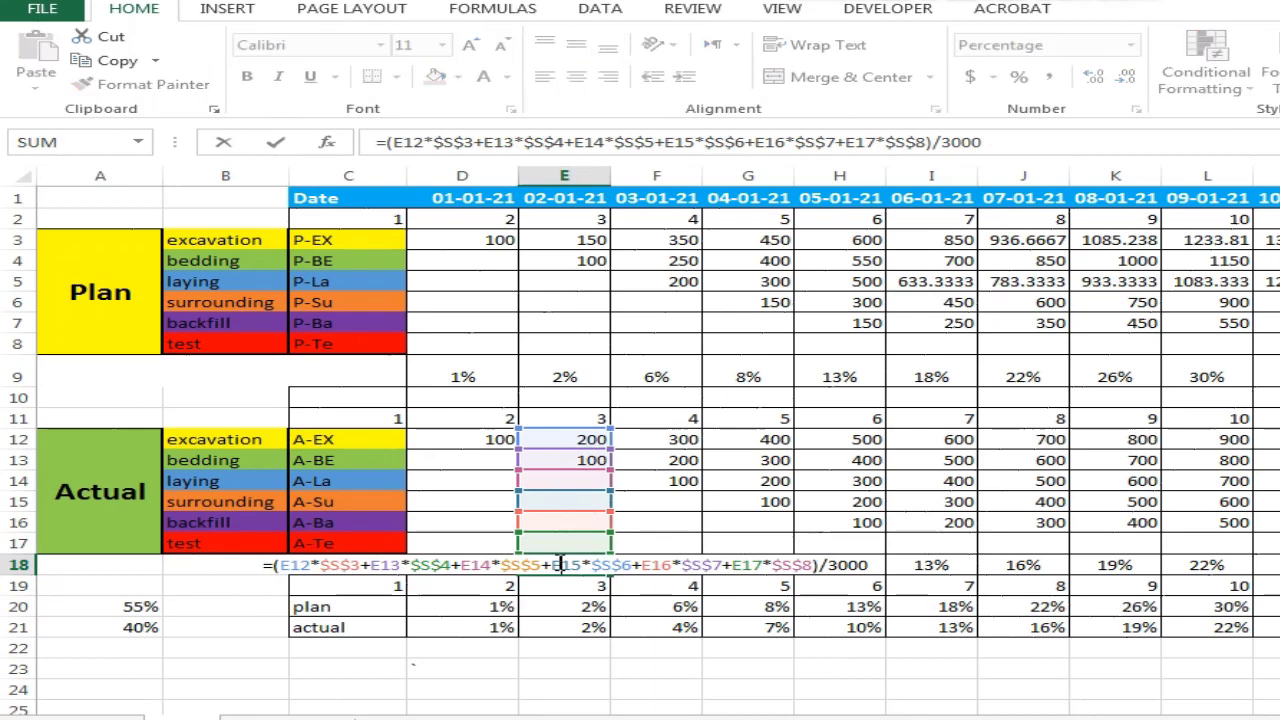
pyautogui.press('Escape')
# Review the plan percentage formulas in D20, E20 and F20 unchanged, then return to the dashboard.
pyautogui.click(485, 606)
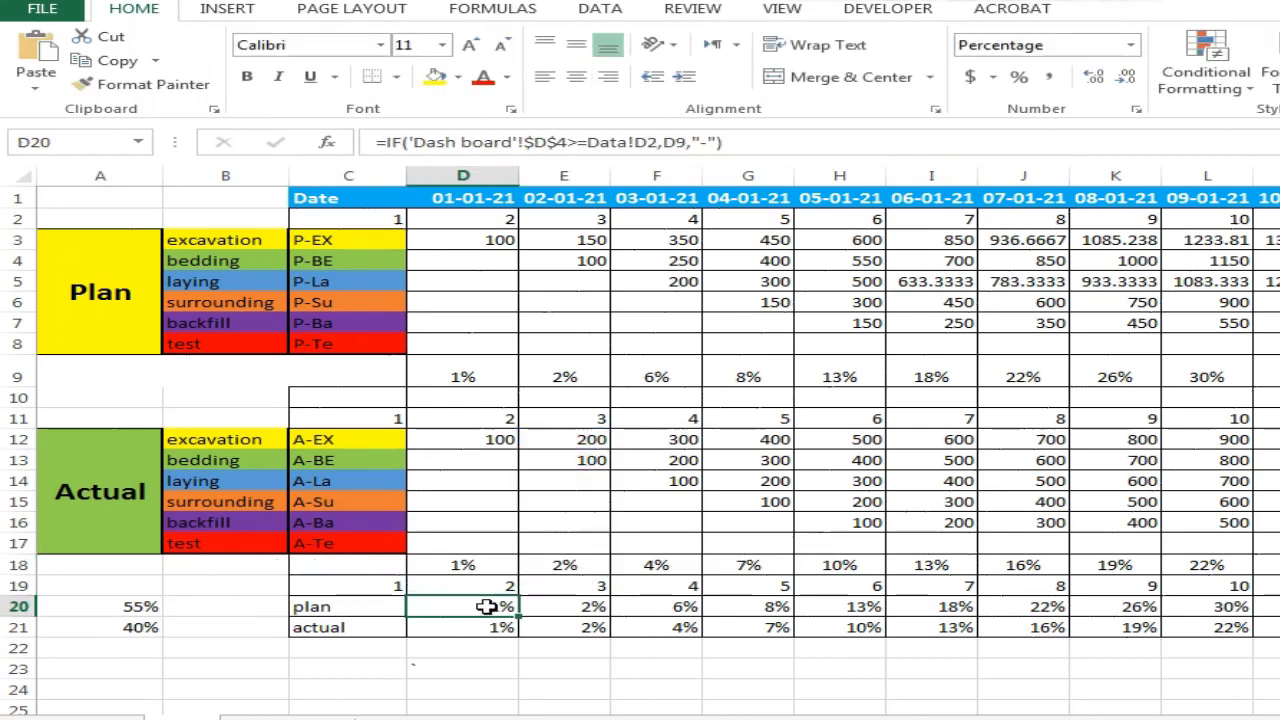
pyautogui.doubleClick(485, 606)
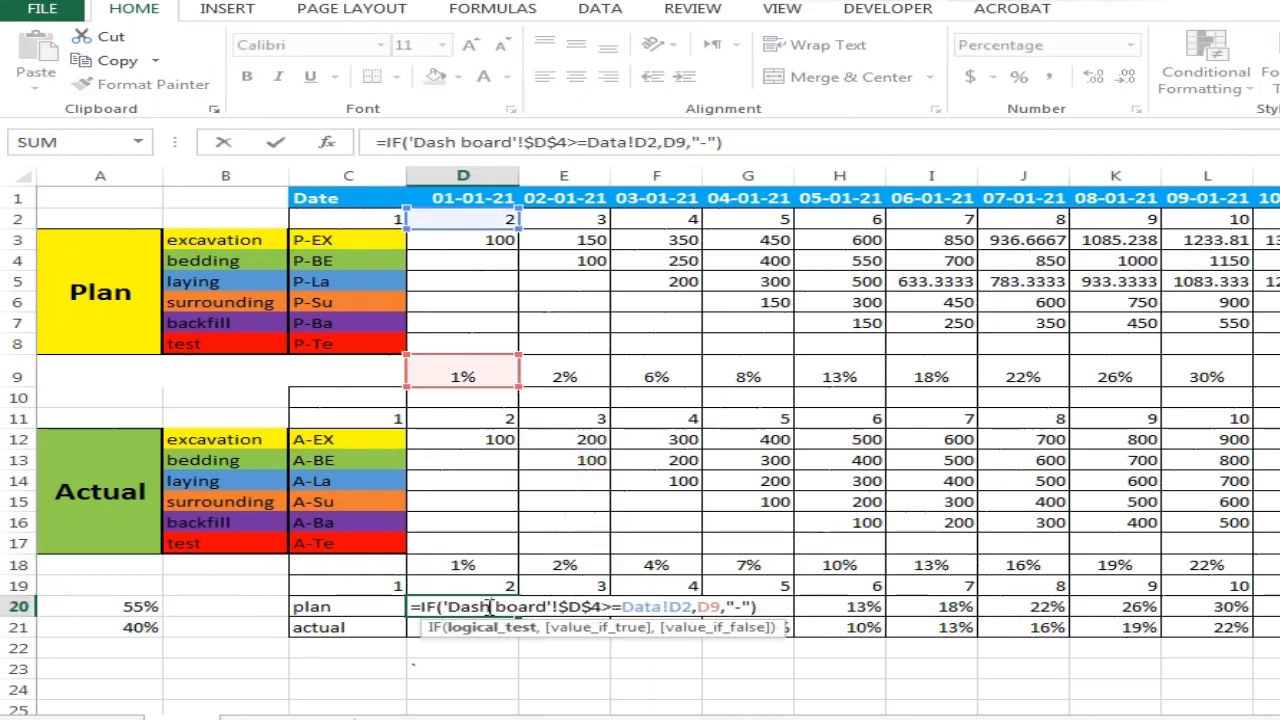
pyautogui.press('Escape')
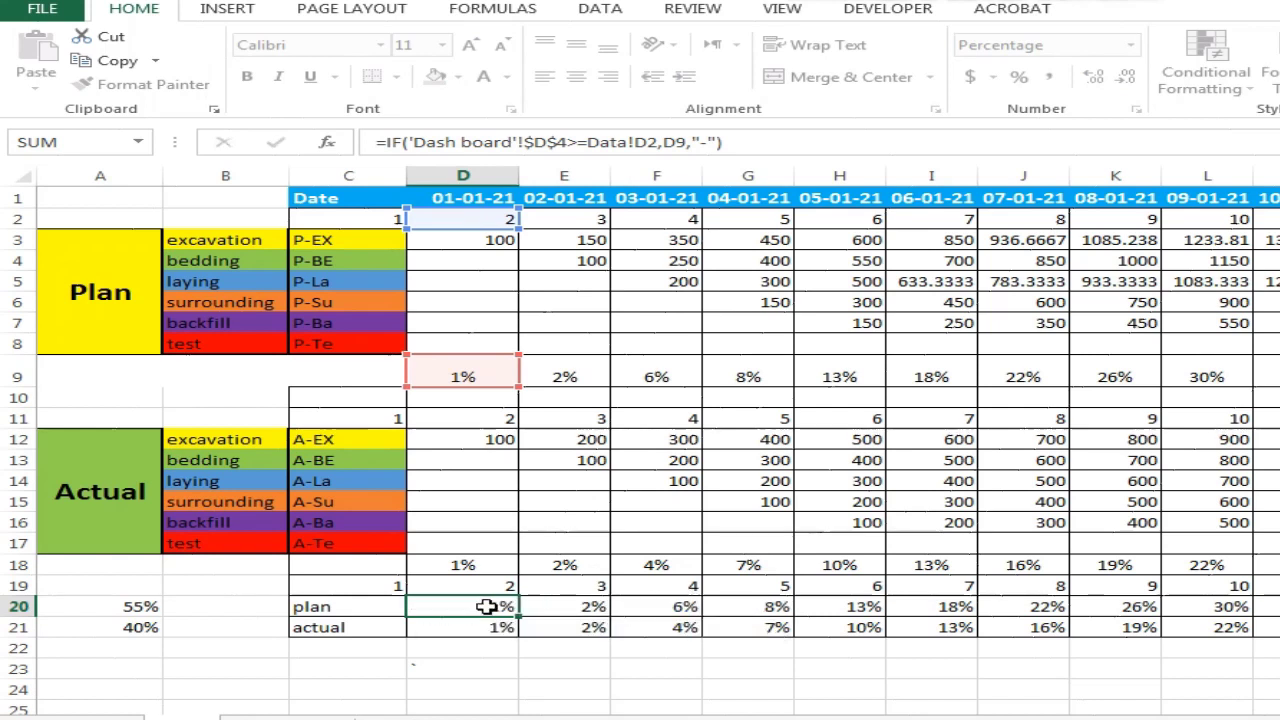
pyautogui.click(570, 606)
pyautogui.doubleClick(572, 609)
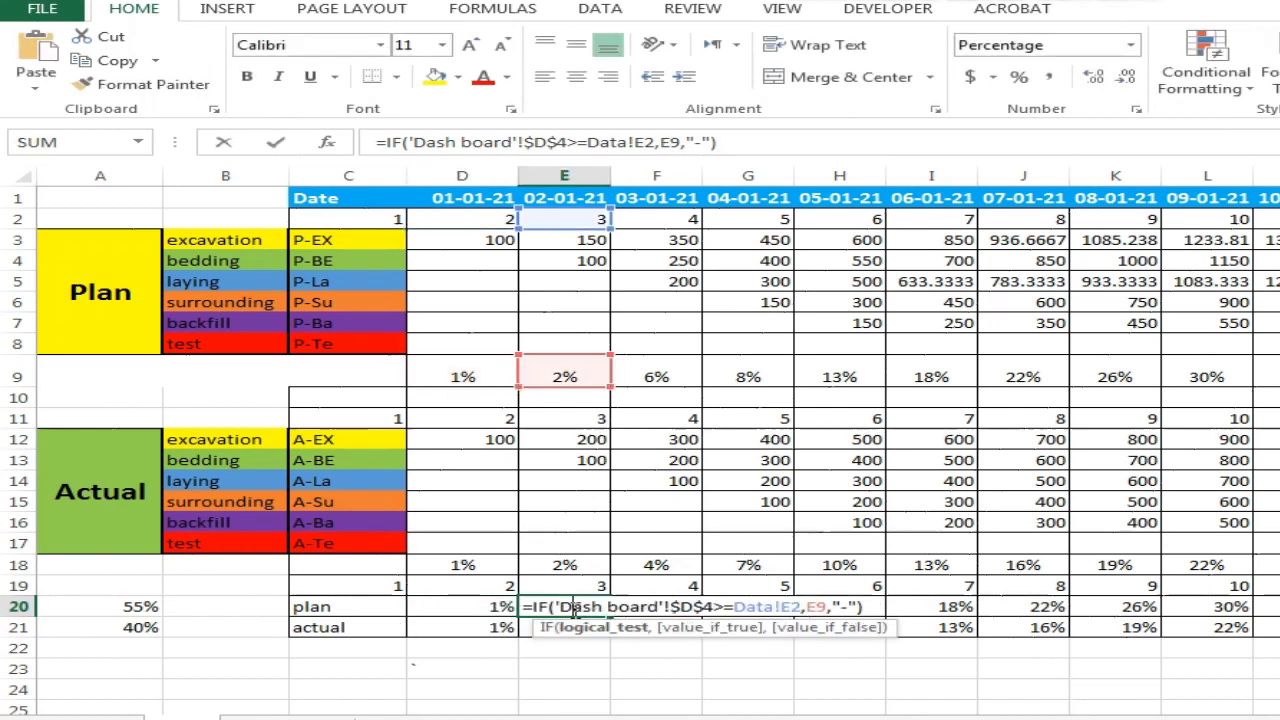
pyautogui.press('Escape')
pyautogui.doubleClick(683, 605)
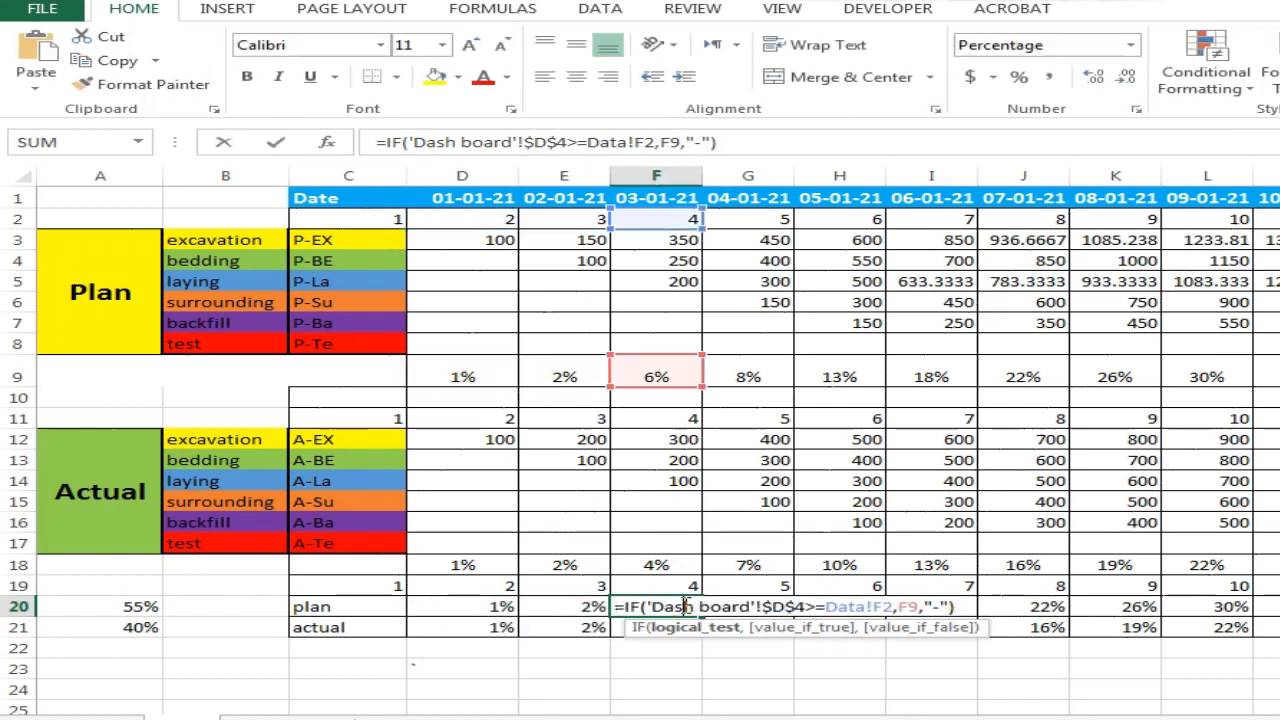
pyautogui.press('Escape')
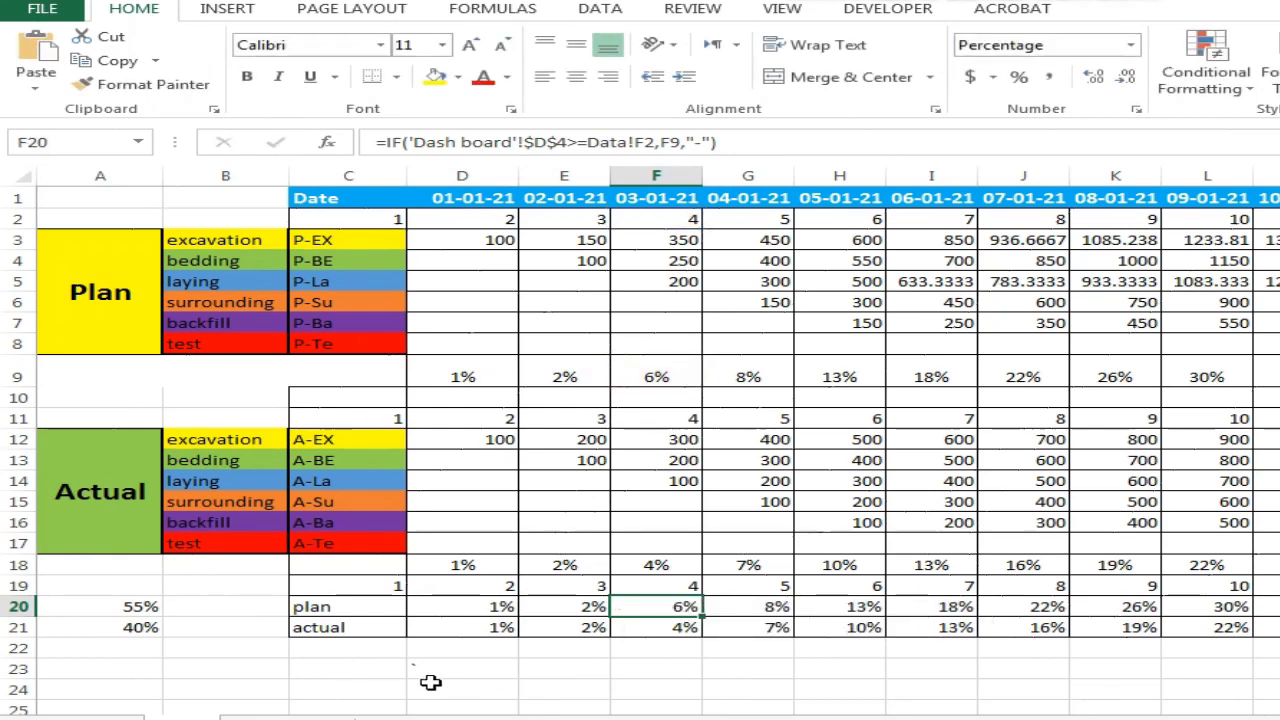
pyautogui.hotkey('ctrl', 'pageup')
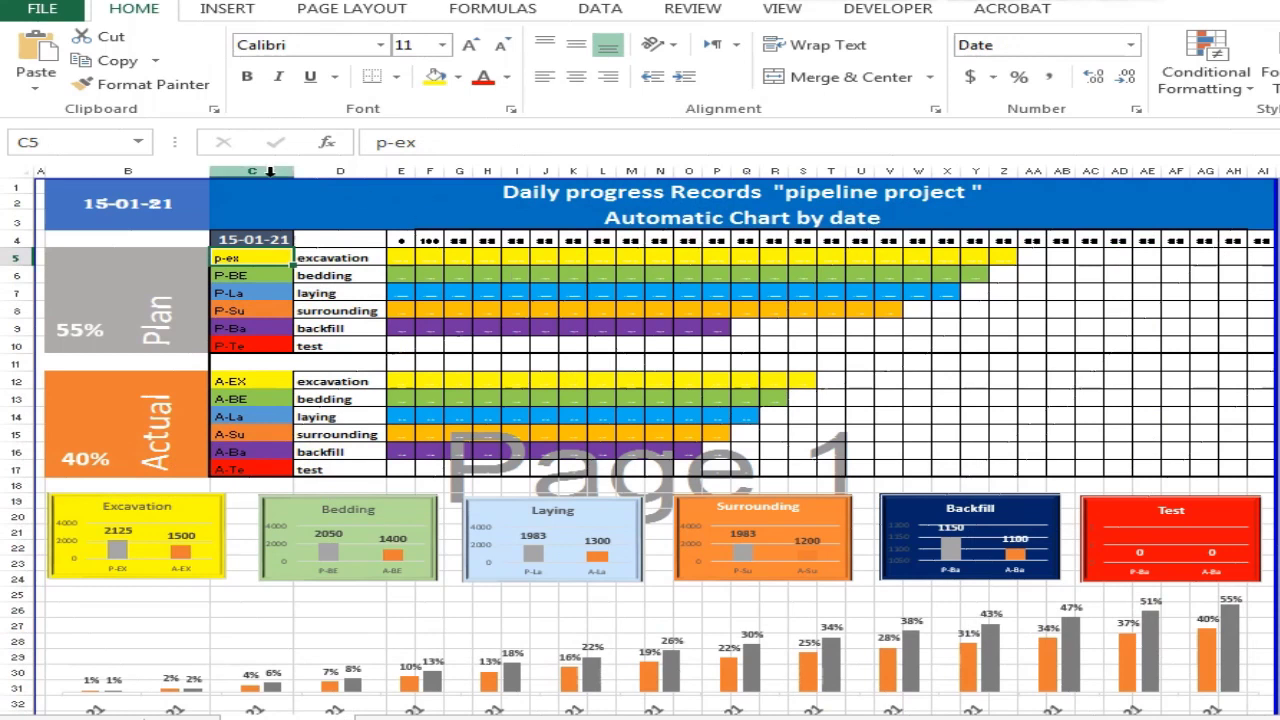
# Reset the dashboard date in C4 to 05-01-21 and go back to the data sheet.
pyautogui.click(254, 240)
pyautogui.write('5/')
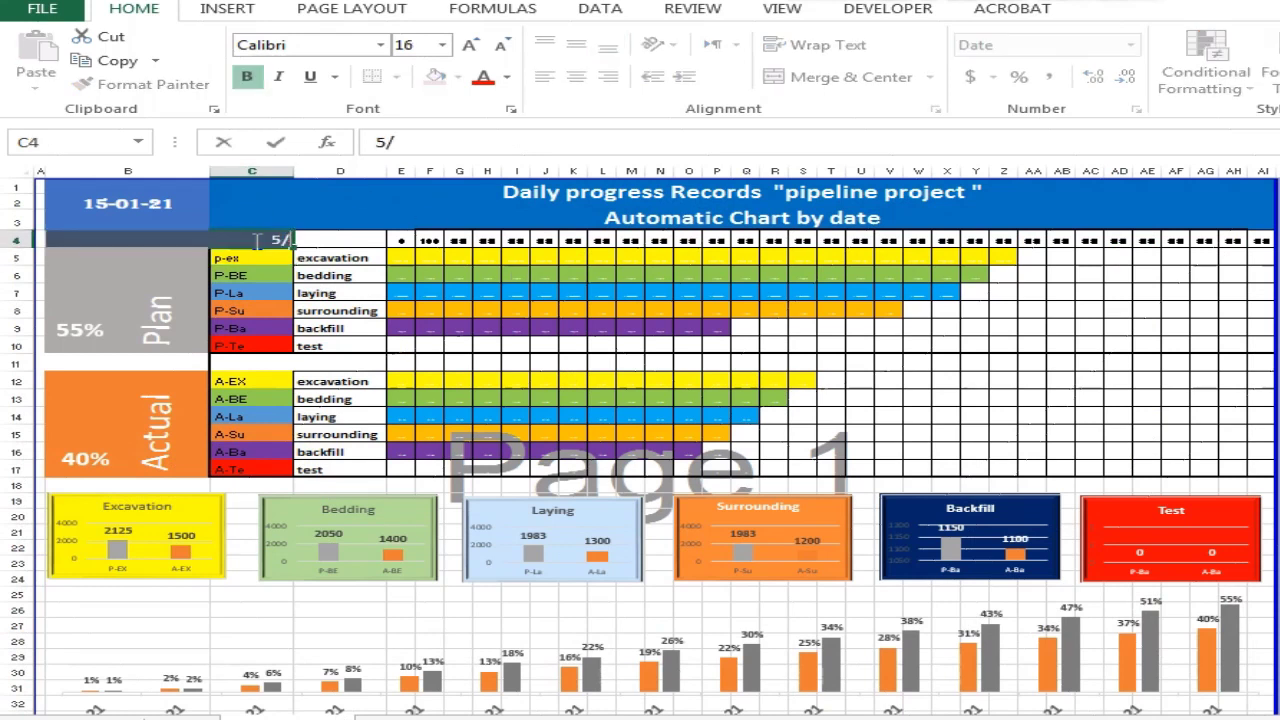
pyautogui.write('1/21')
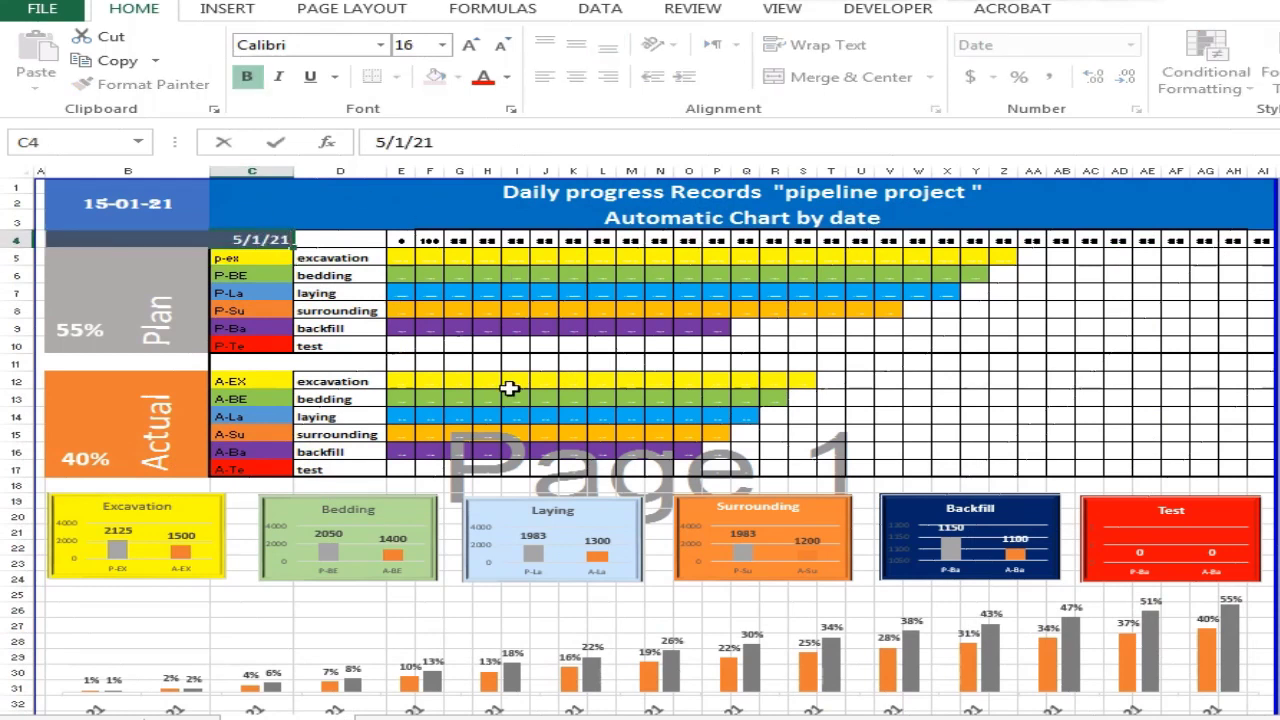
pyautogui.click(510, 388)
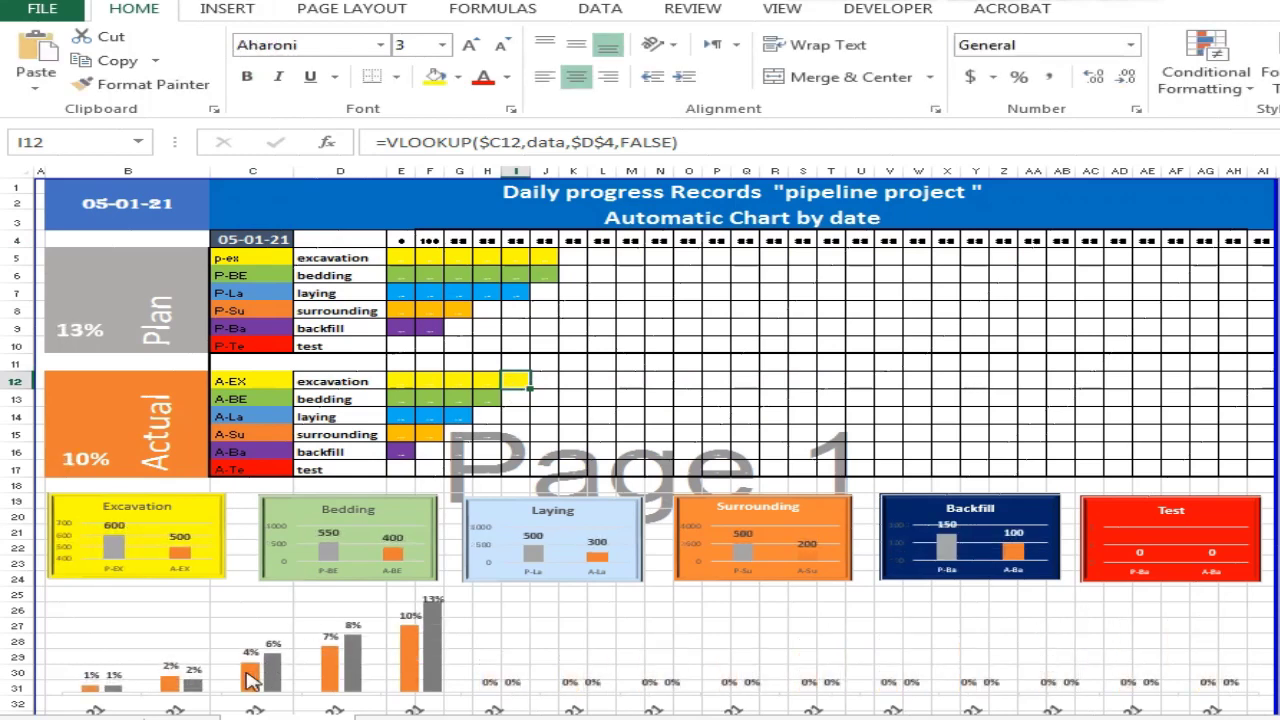
pyautogui.hotkey('ctrl', 'pageup')
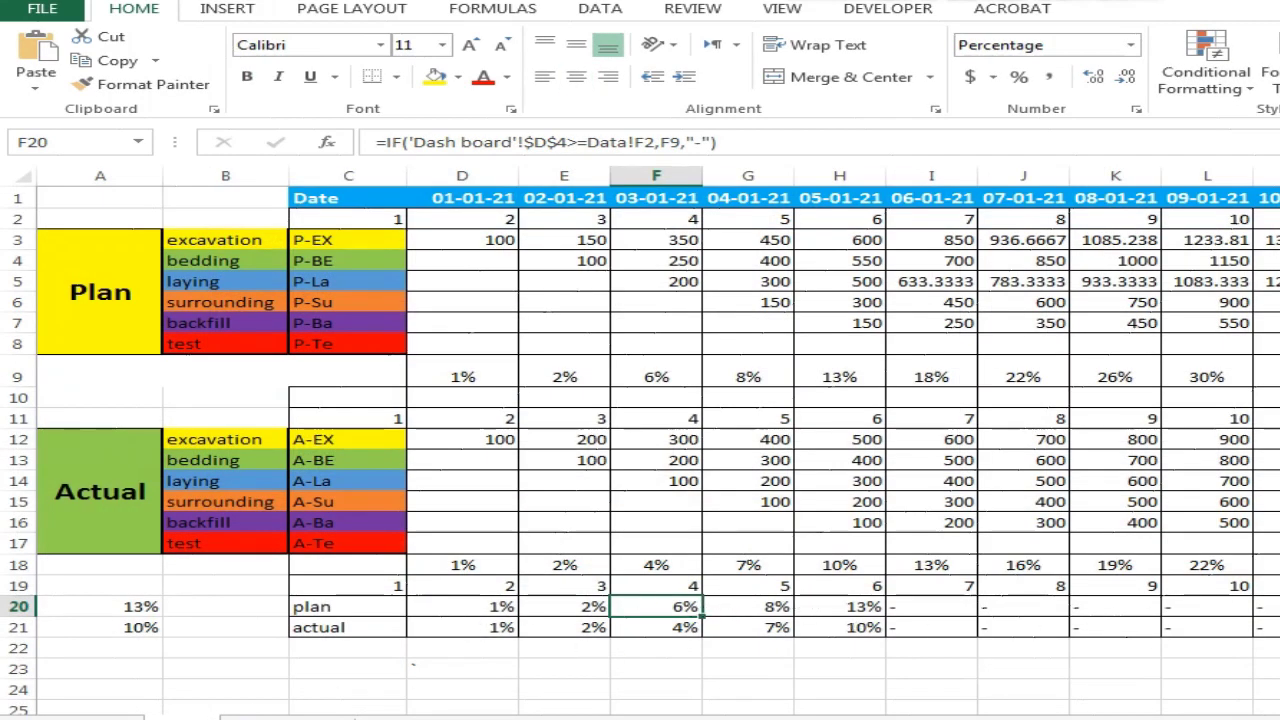
# Select the plan and actual percentages D20:H21 and compare them with the dashboard.
pyautogui.click(829, 614)
pyautogui.moveTo(829, 614); pyautogui.dragTo(497, 622)
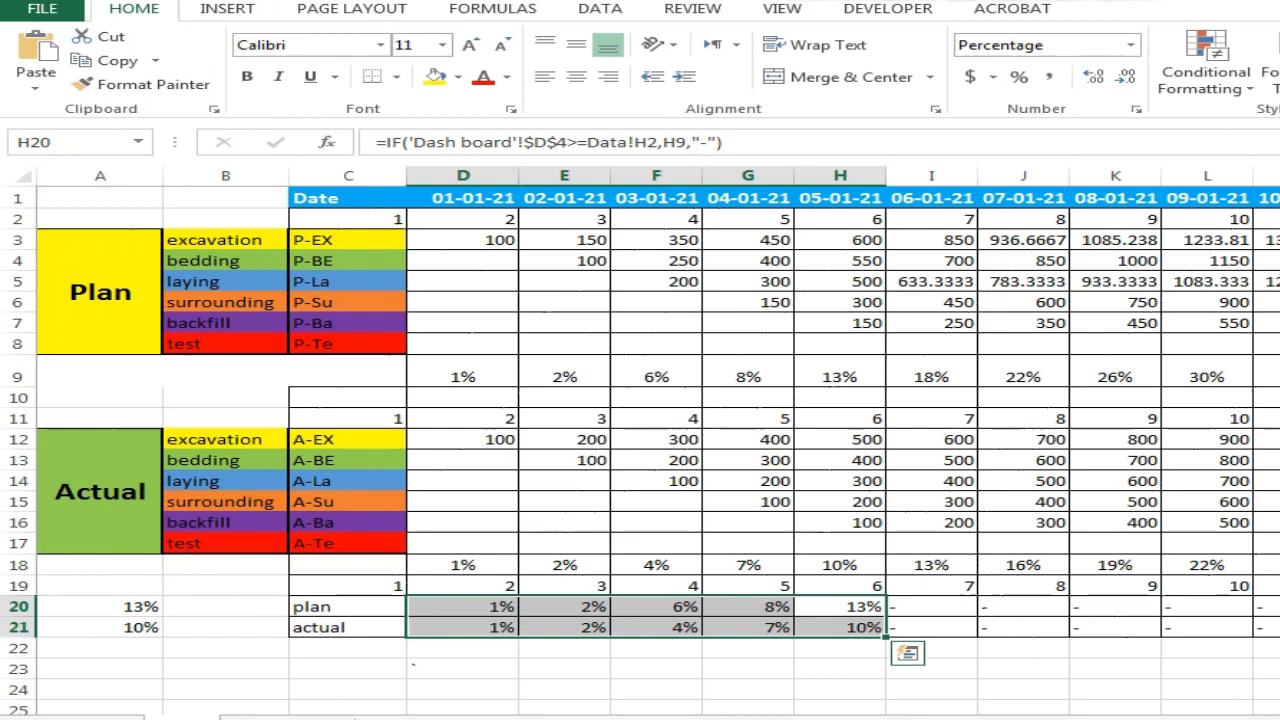
pyautogui.hotkey('ctrl', 'pageup')
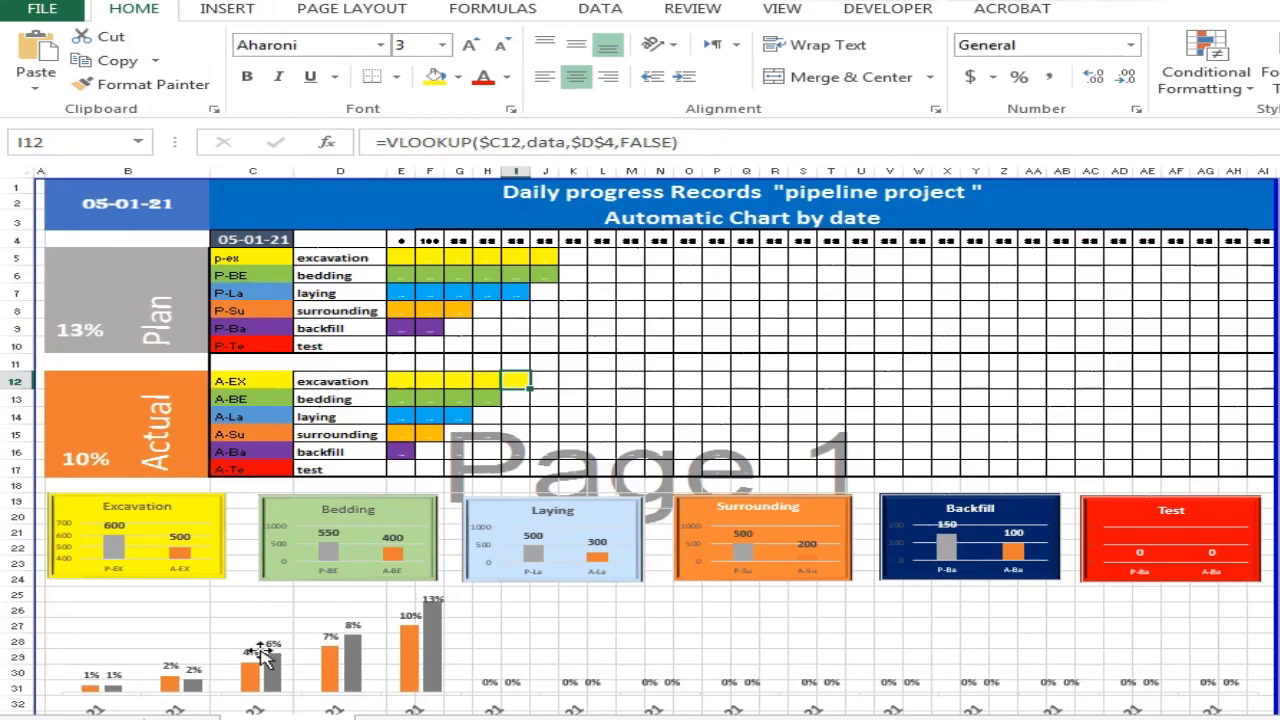
pyautogui.click(190, 716)
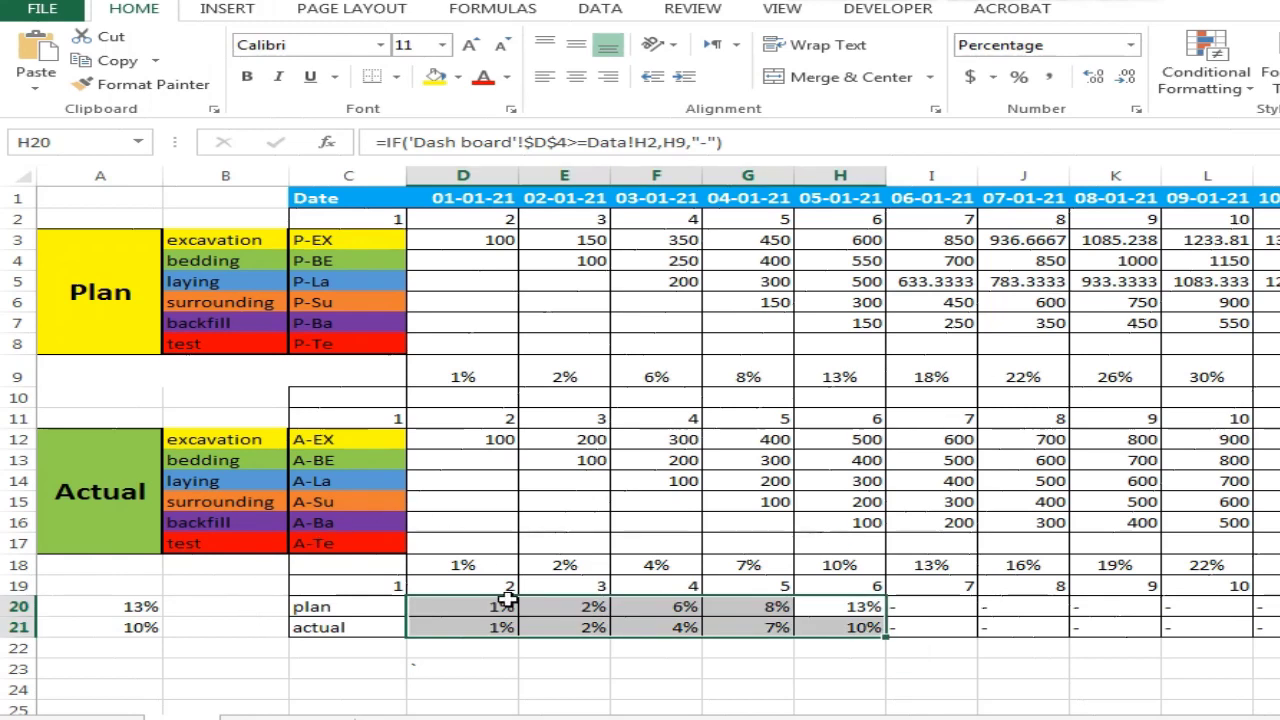
pyautogui.click(590, 438)
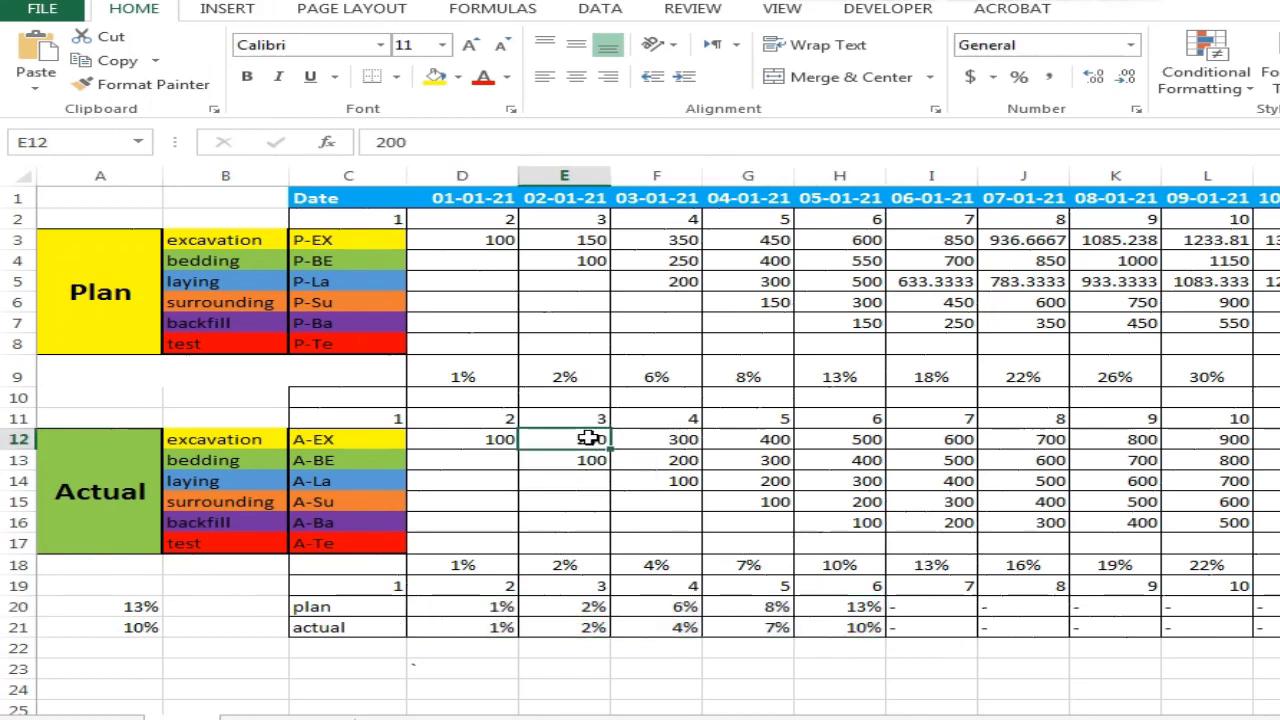
# Back on the dashboard, select plan excavation Gantt cells F5 and E5.
pyautogui.click(320, 710)
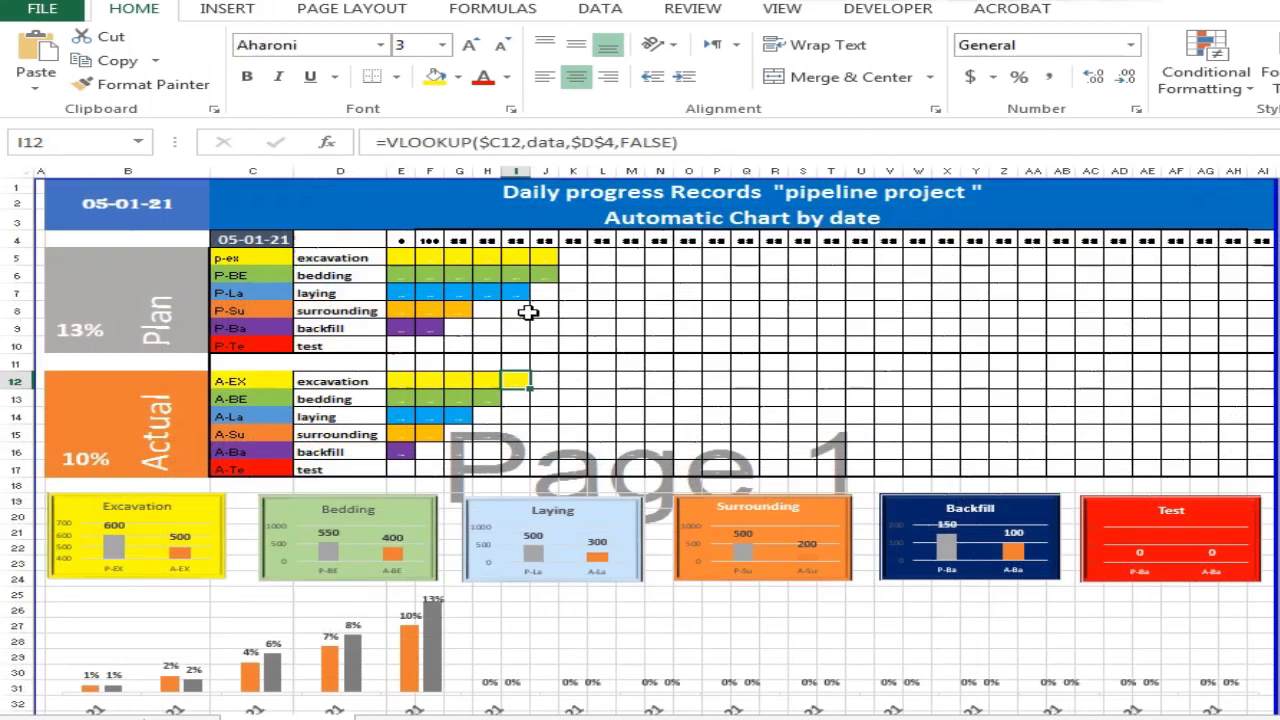
pyautogui.click(430, 257)
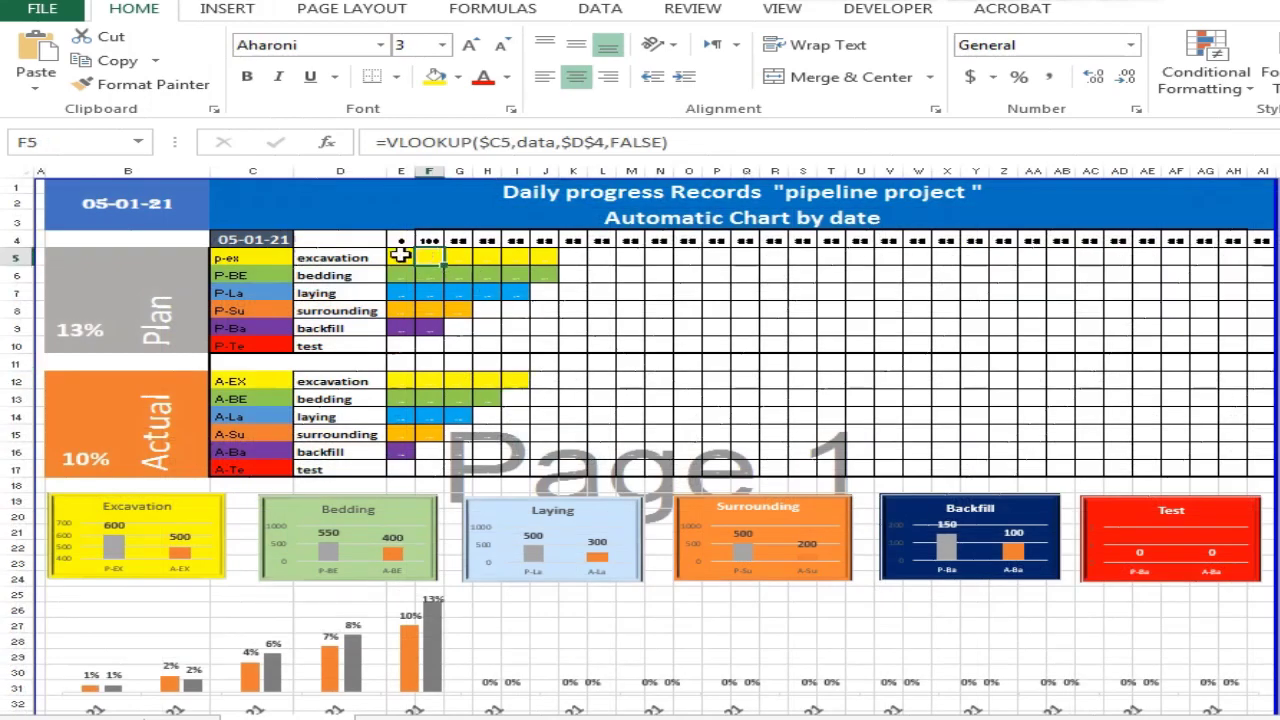
pyautogui.click(400, 256)
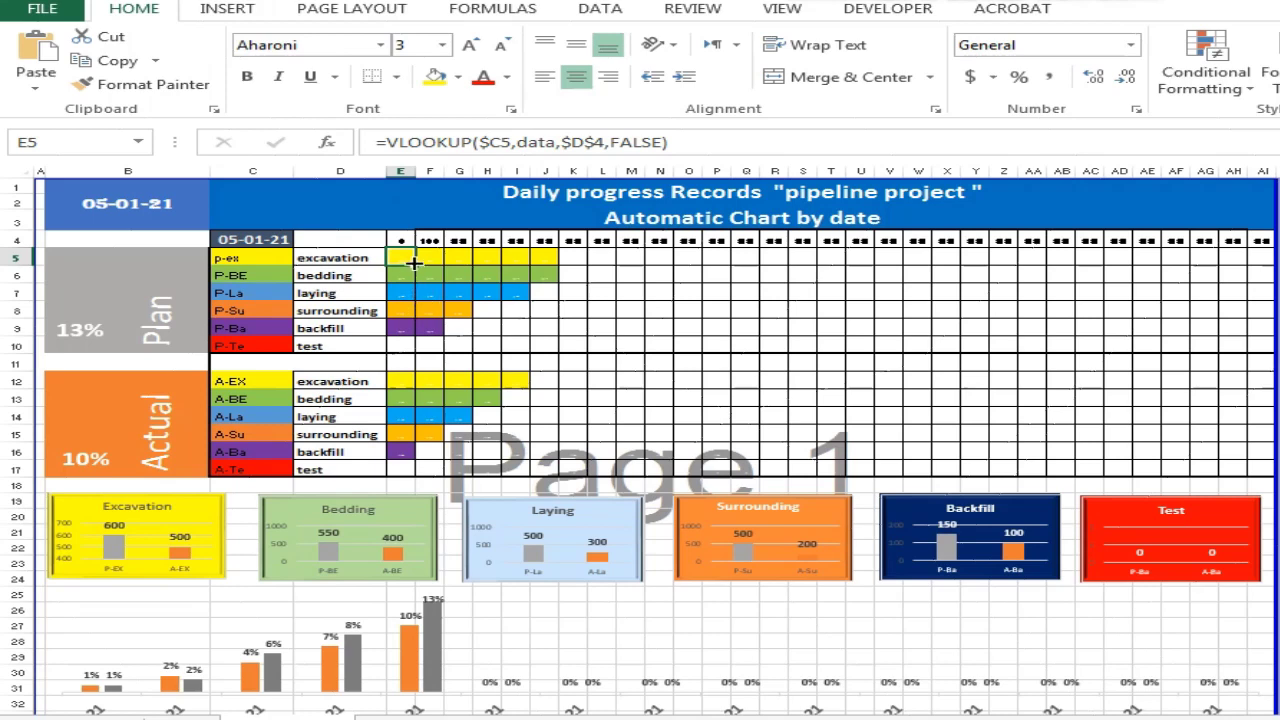
# Trace E5's VLOOKUP precedents to the named Data sheet range, then remove the arrows.
pyautogui.doubleClick(410, 258)
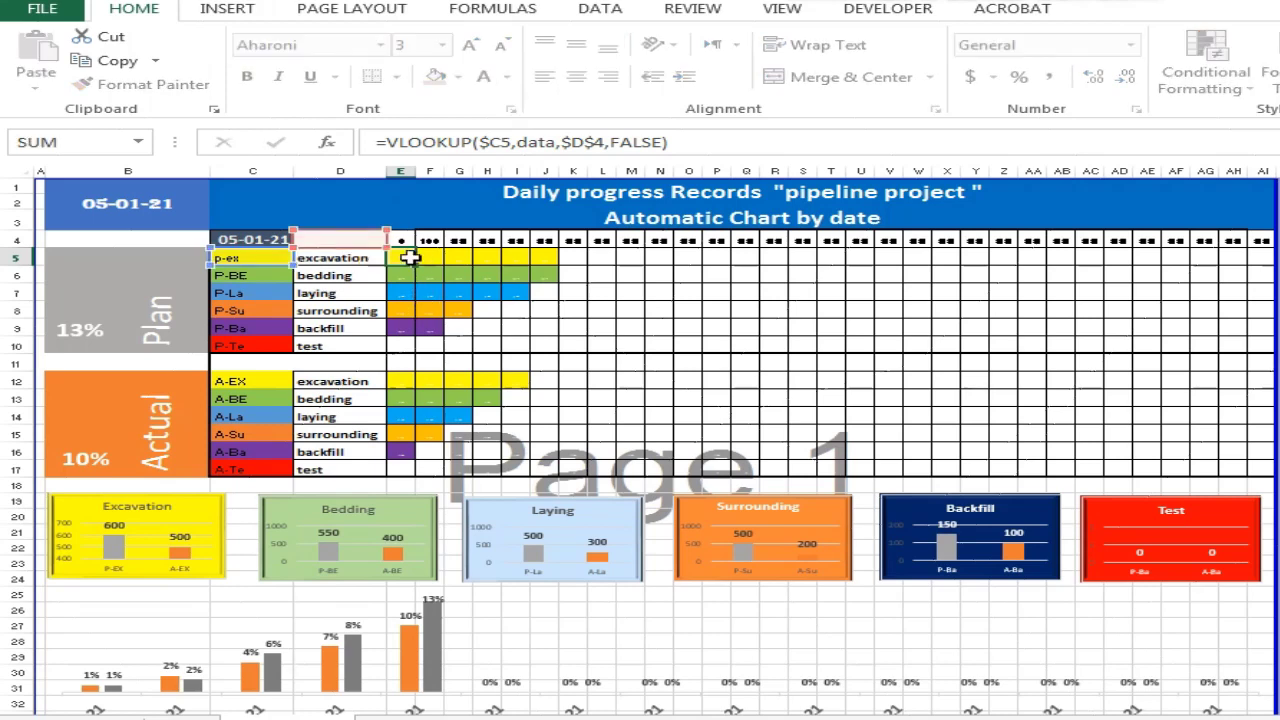
pyautogui.press('Escape')
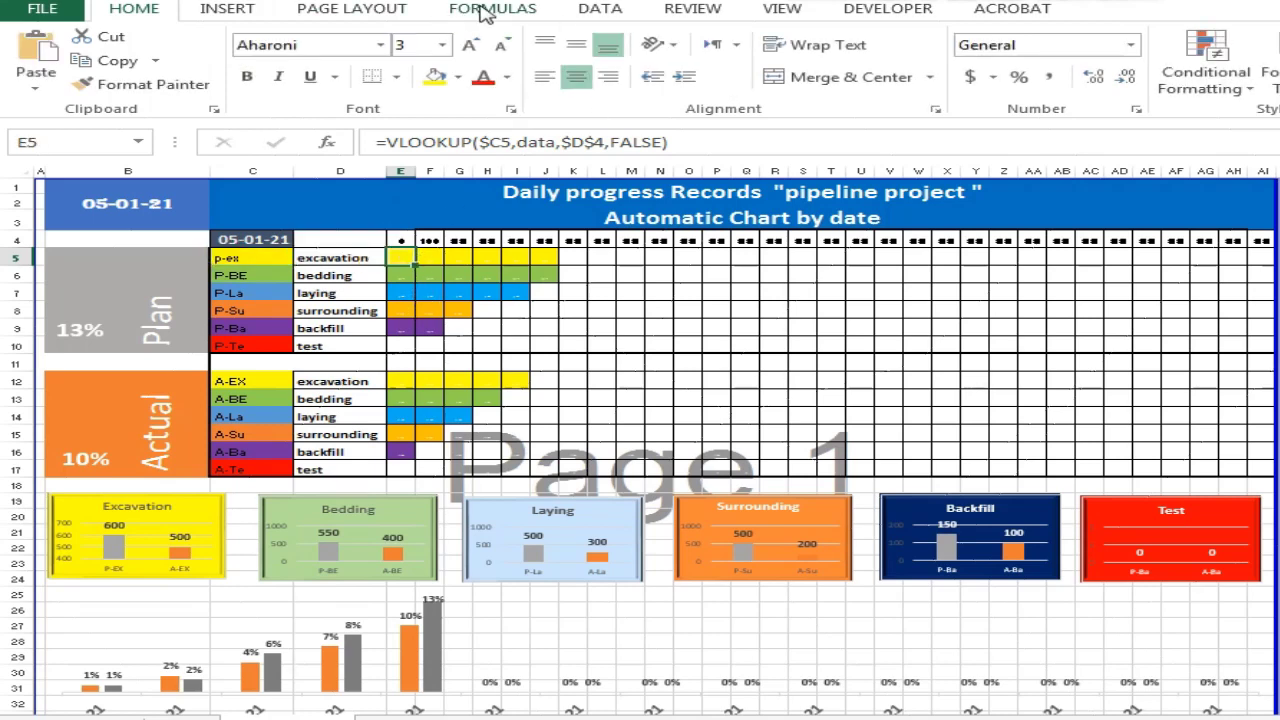
pyautogui.click(490, 9)
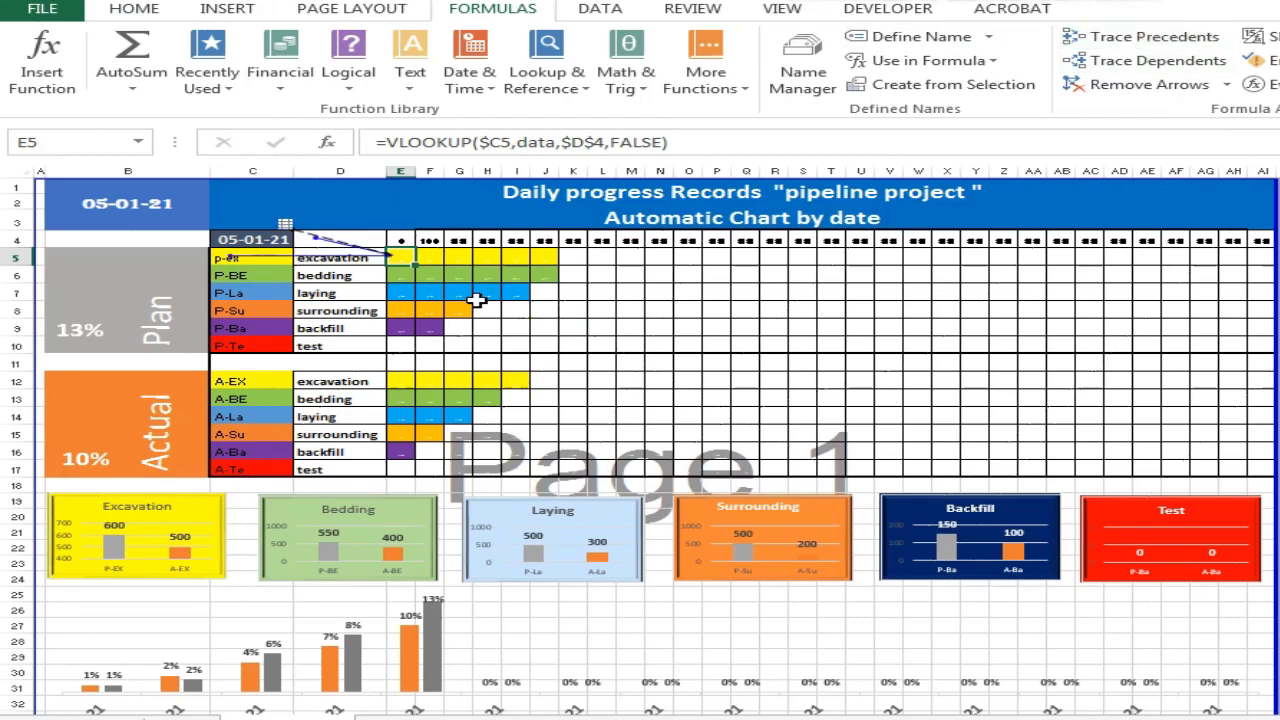
pyautogui.doubleClick(368, 250)
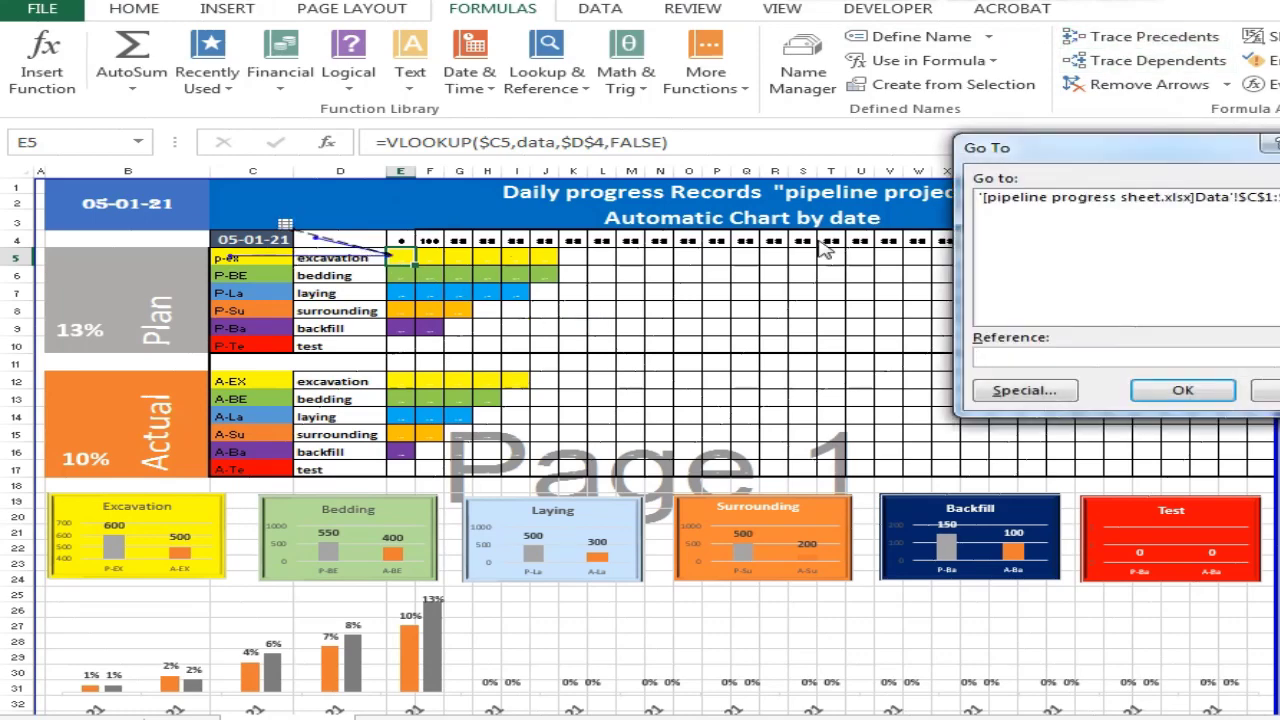
pyautogui.doubleClick(1090, 198)
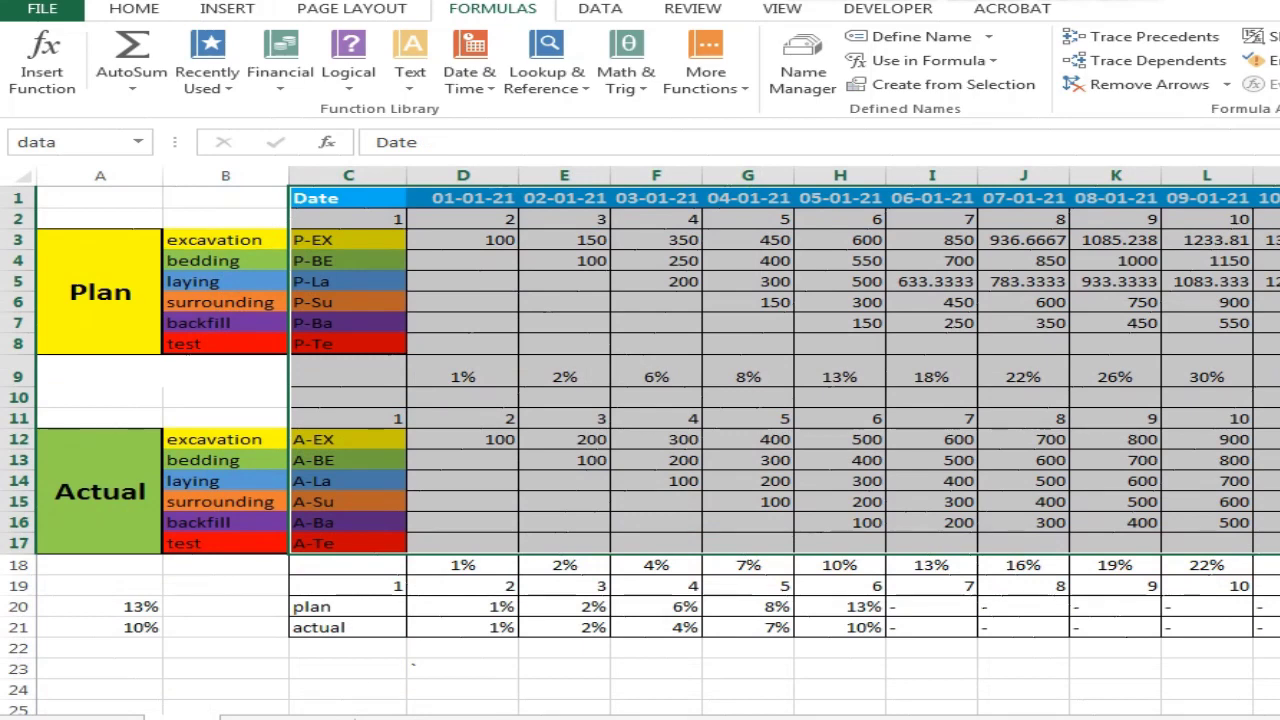
pyautogui.hotkey('ctrl', 'pageup')
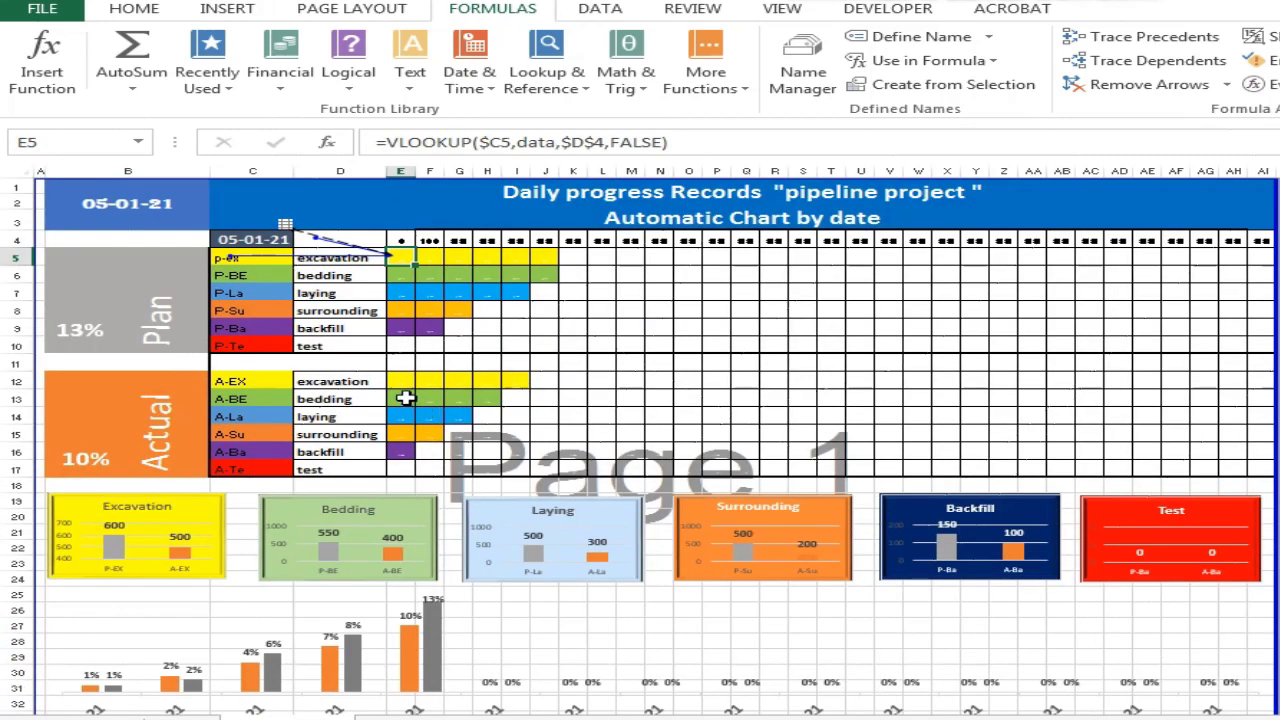
pyautogui.click(405, 381)
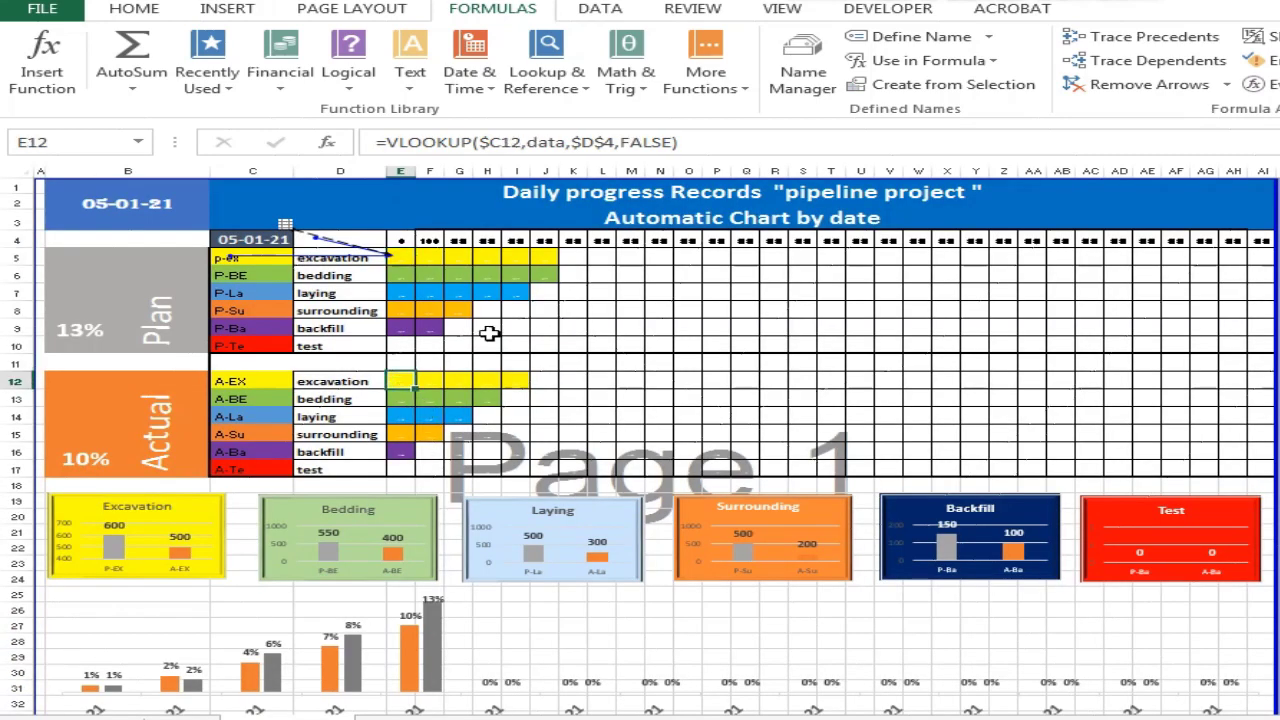
pyautogui.click(1113, 85)
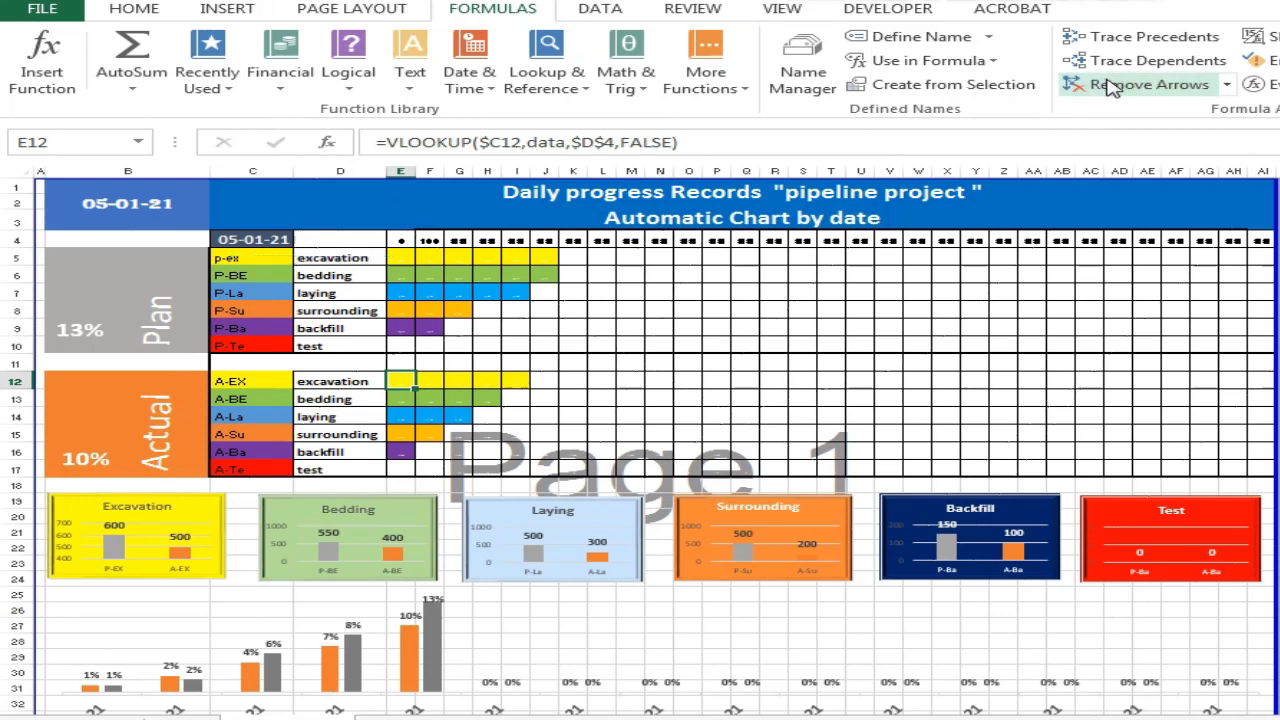
pyautogui.click(163, 507)
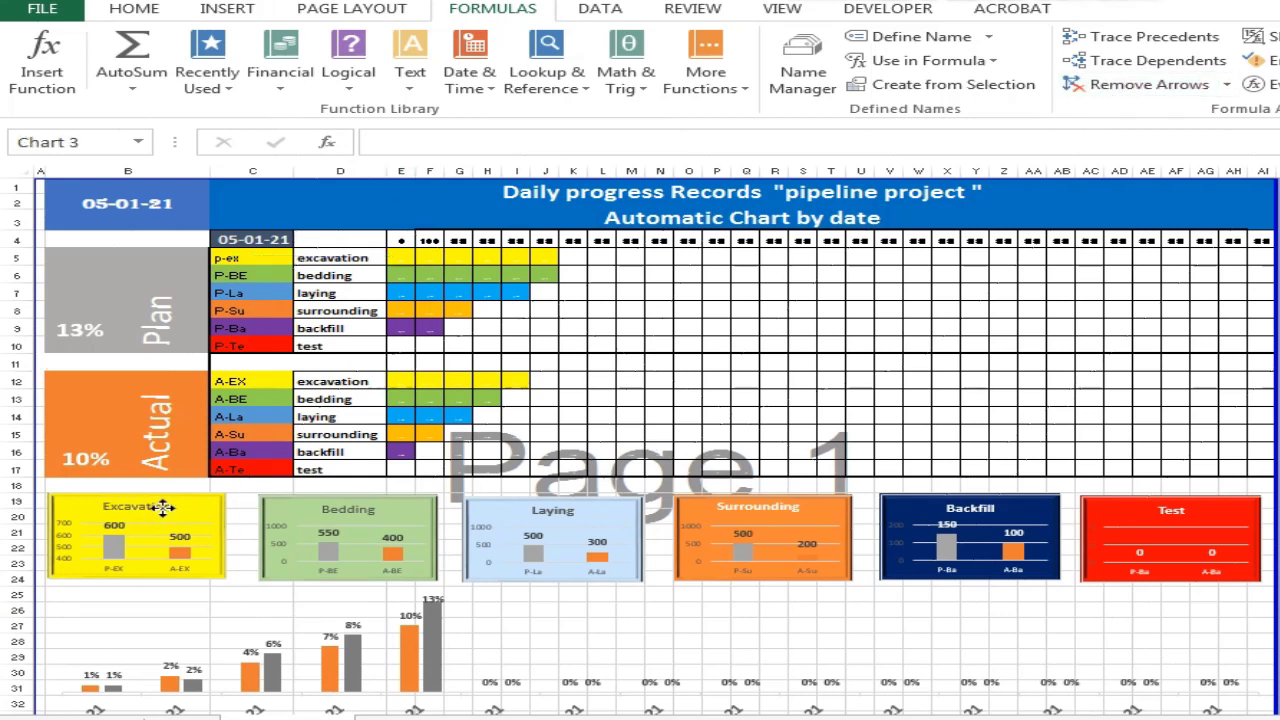
pyautogui.click(391, 511)
pyautogui.click(613, 511)
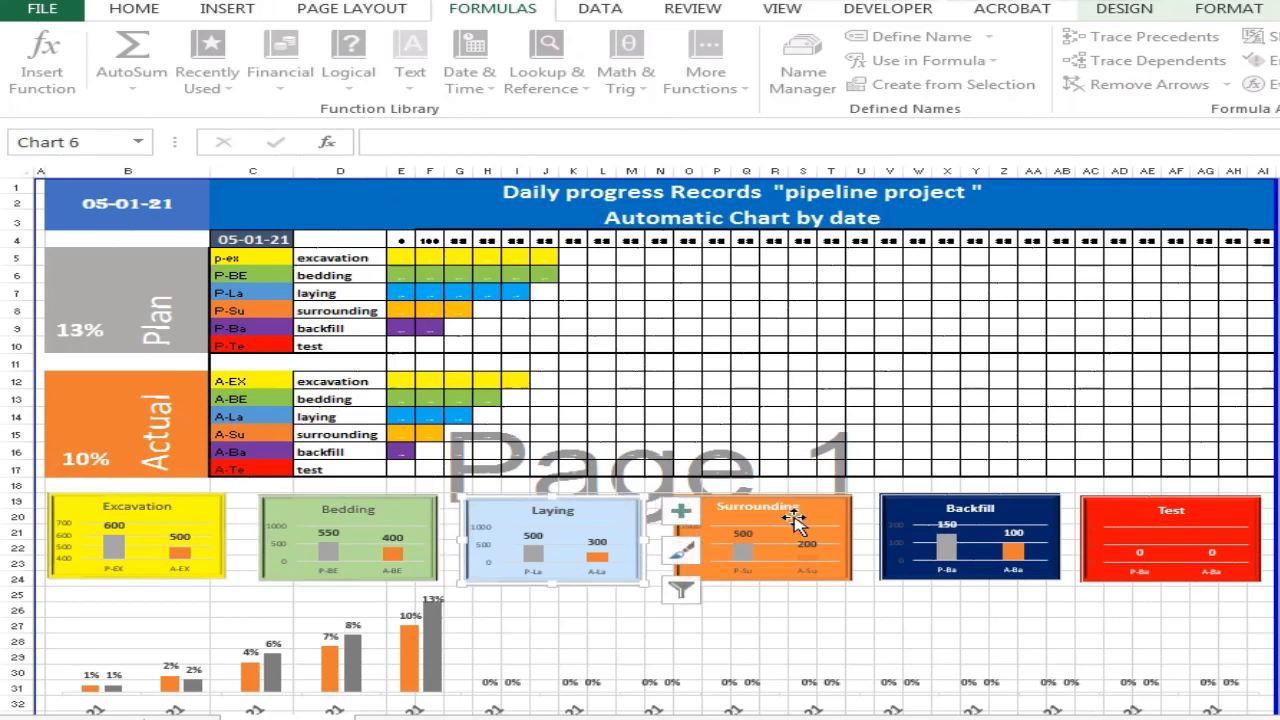
pyautogui.click(795, 520)
pyautogui.click(1024, 520)
pyautogui.click(1155, 512)
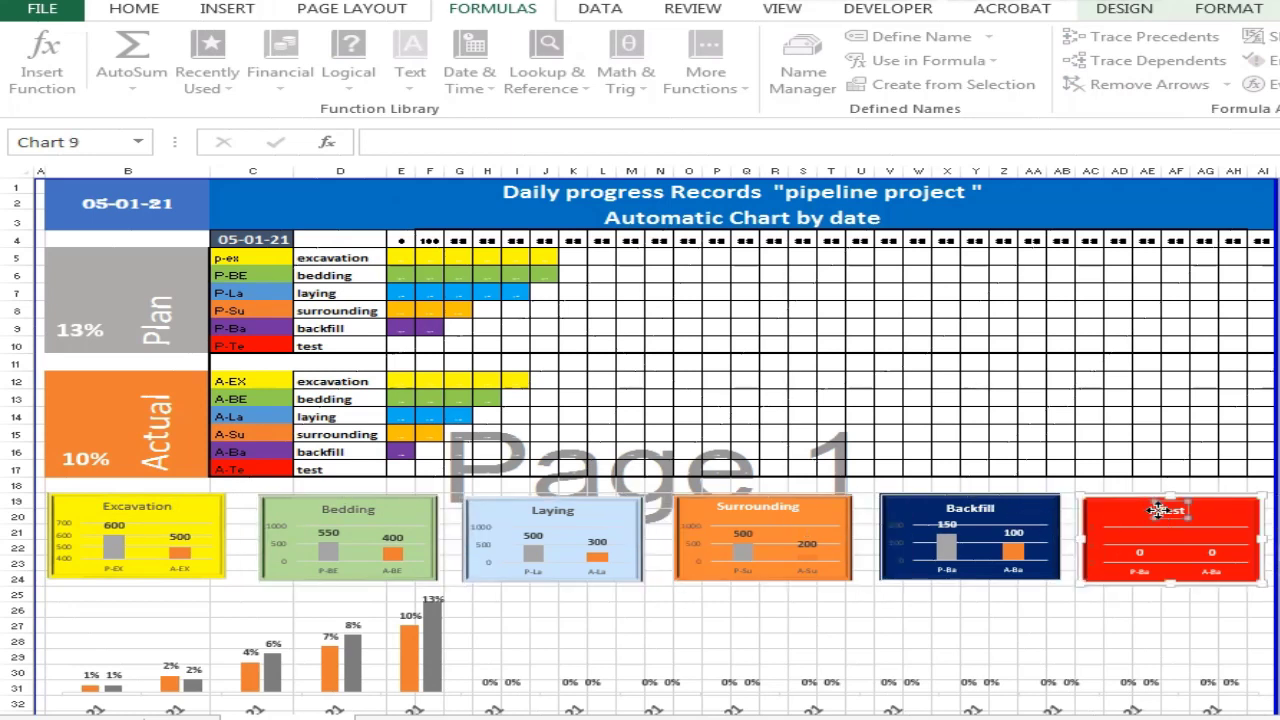
pyautogui.click(195, 497)
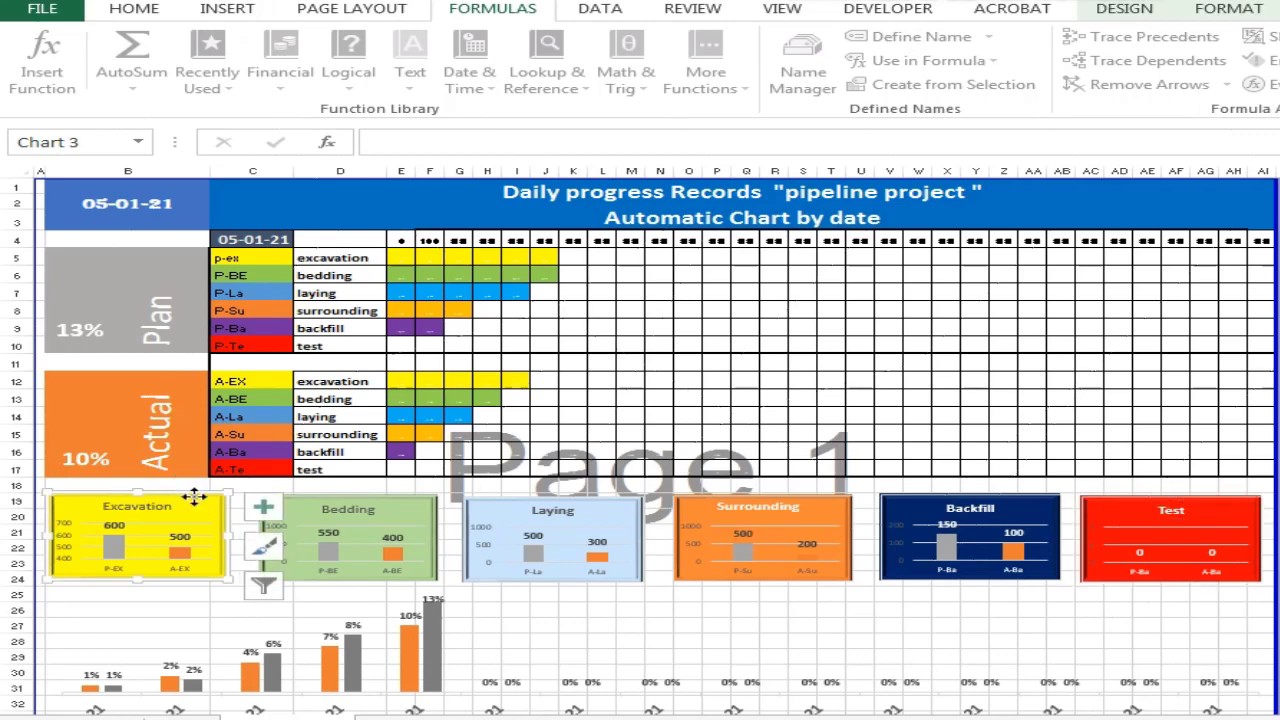
pyautogui.rightClick(195, 497)
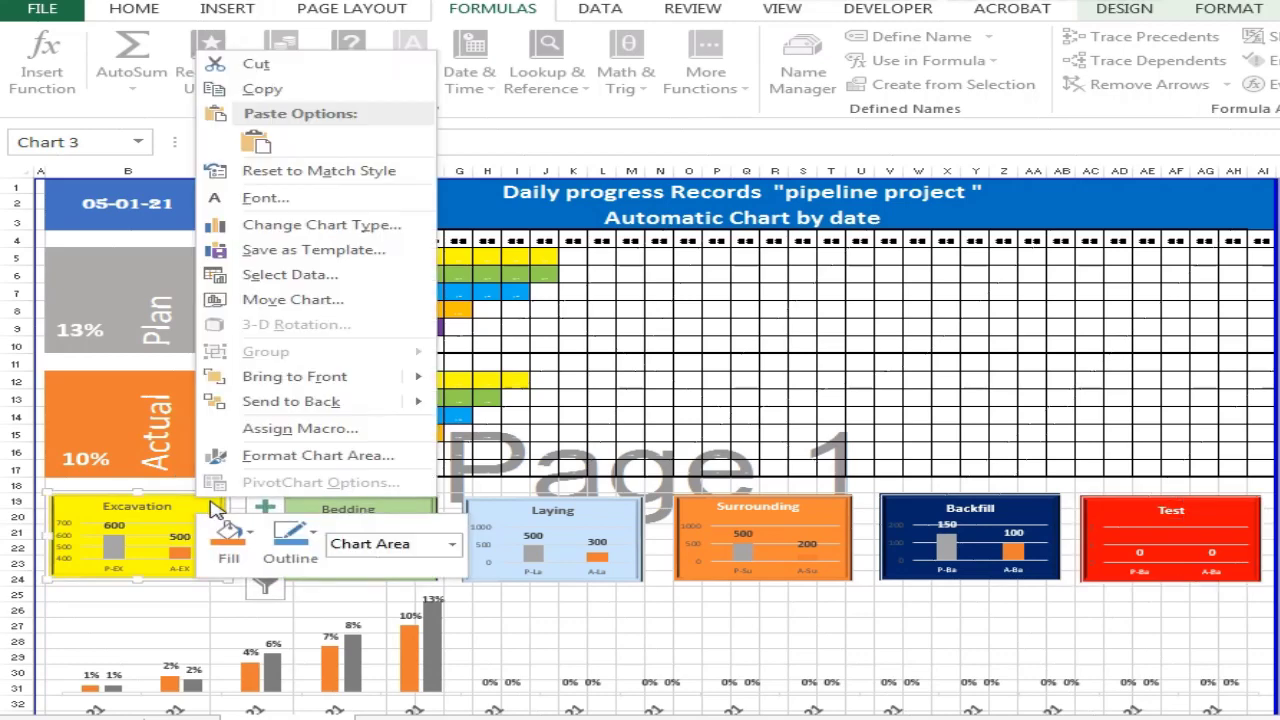
pyautogui.click(317, 279)
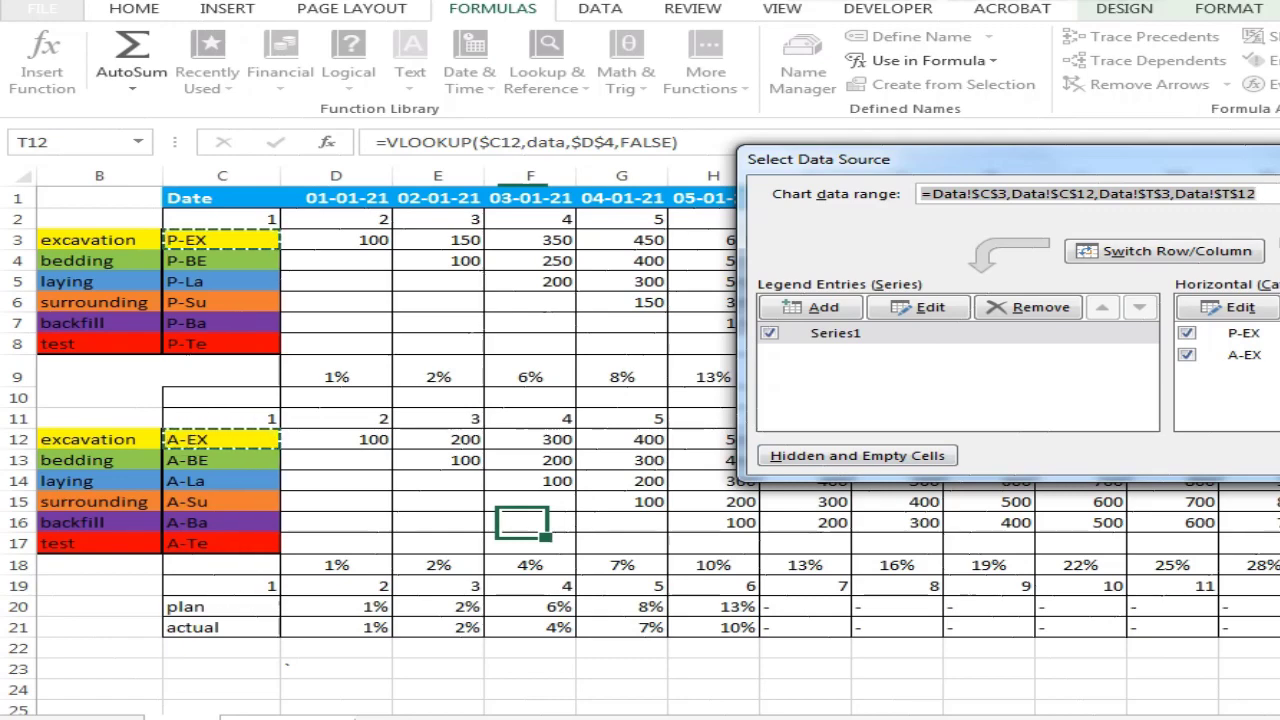
pyautogui.press('Return')
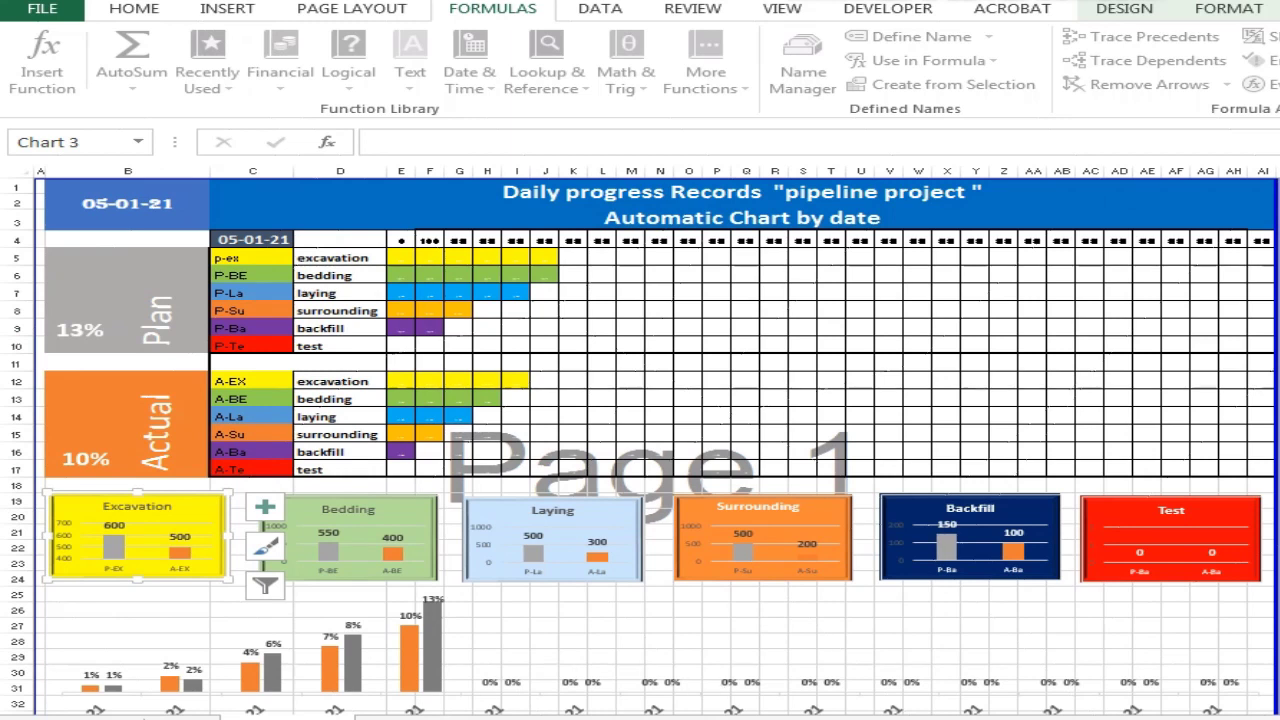
pyautogui.click(695, 310)
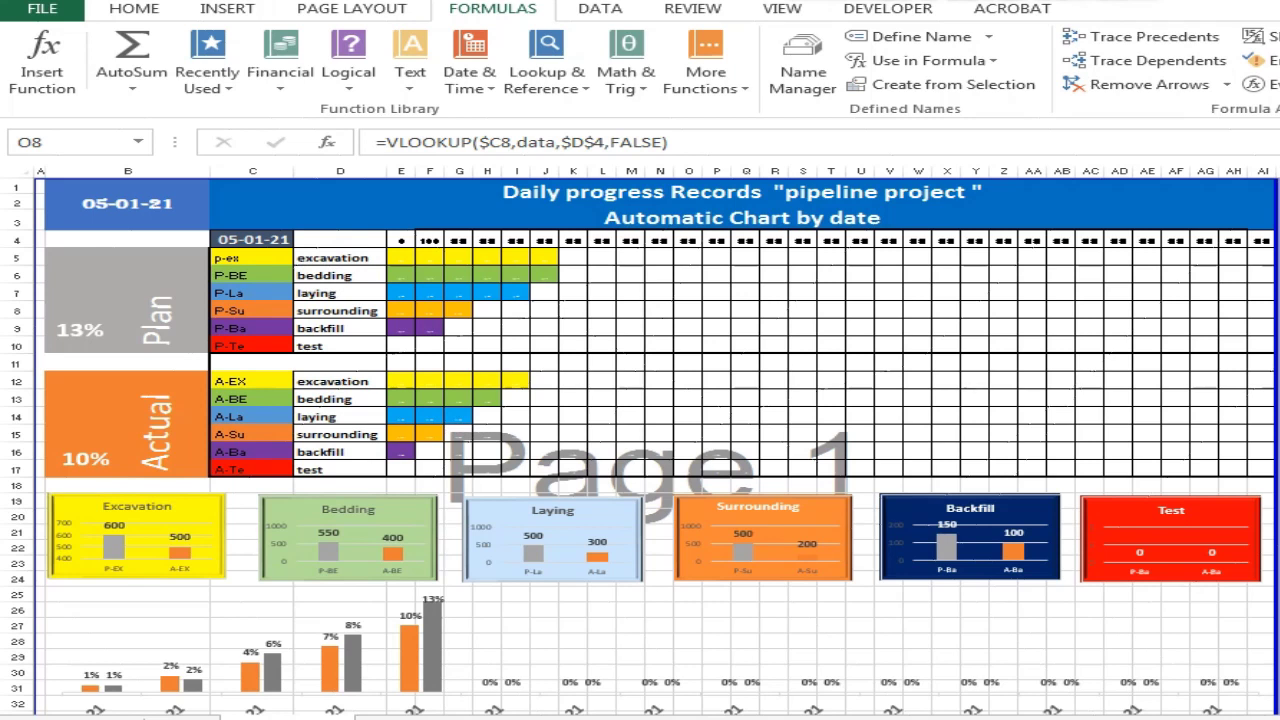
pyautogui.click(1071, 623)
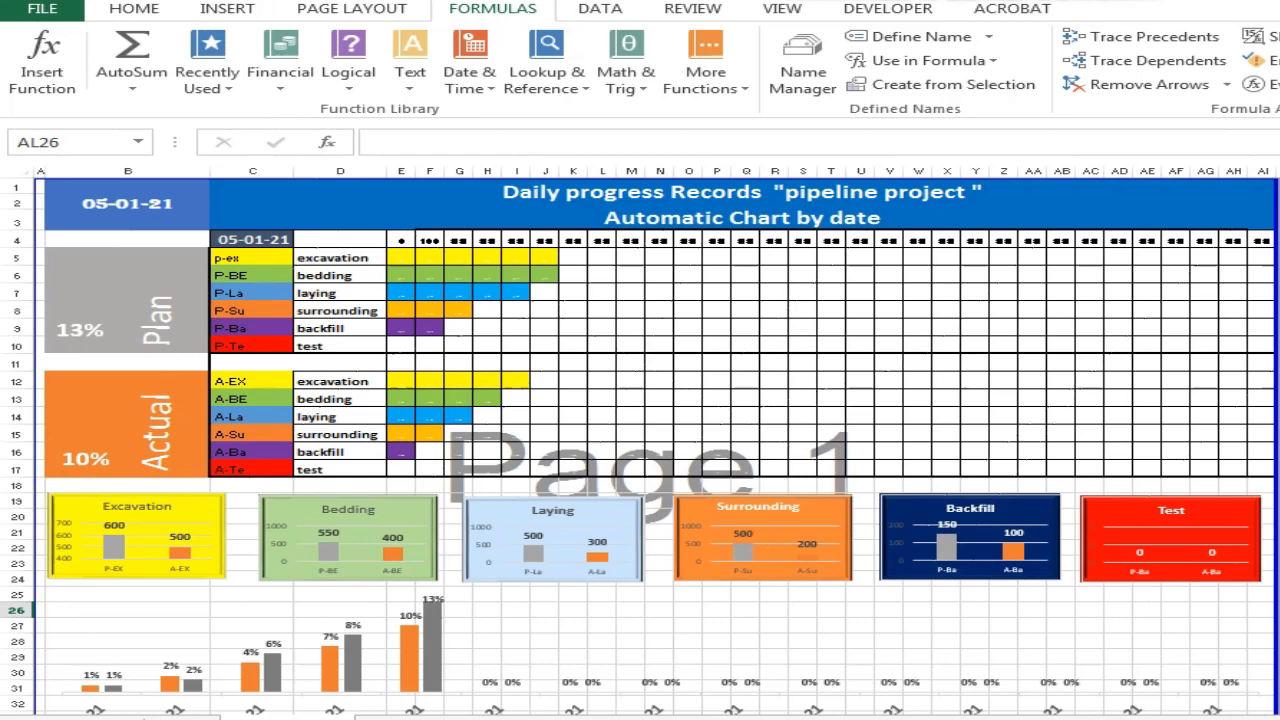
pyautogui.hotkey('ctrl', 'pagedown')
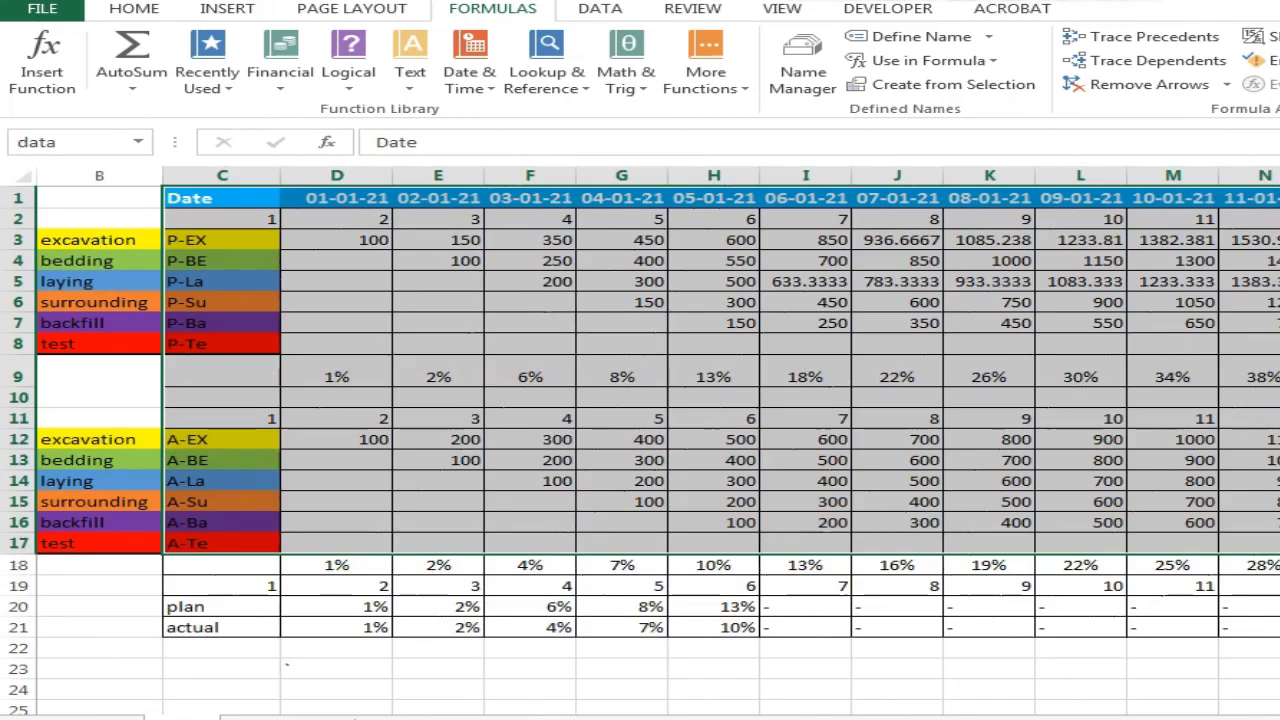
pyautogui.press('F2')
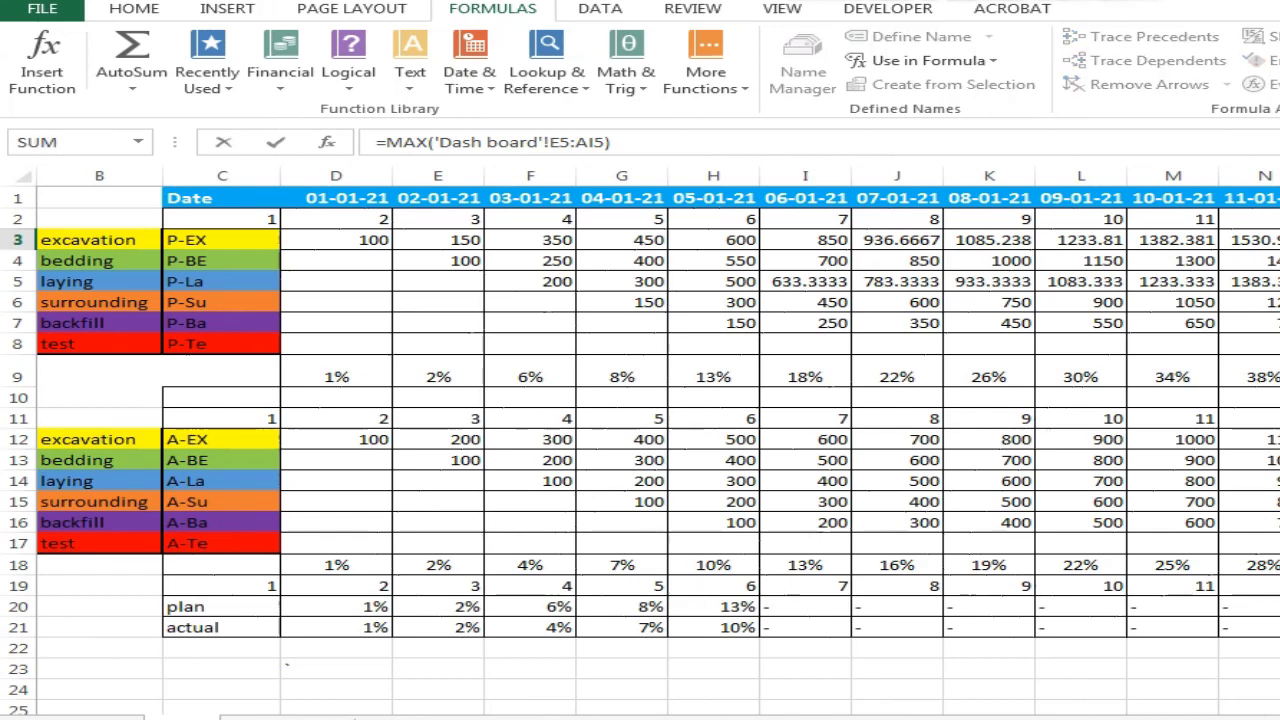
pyautogui.press('Escape')
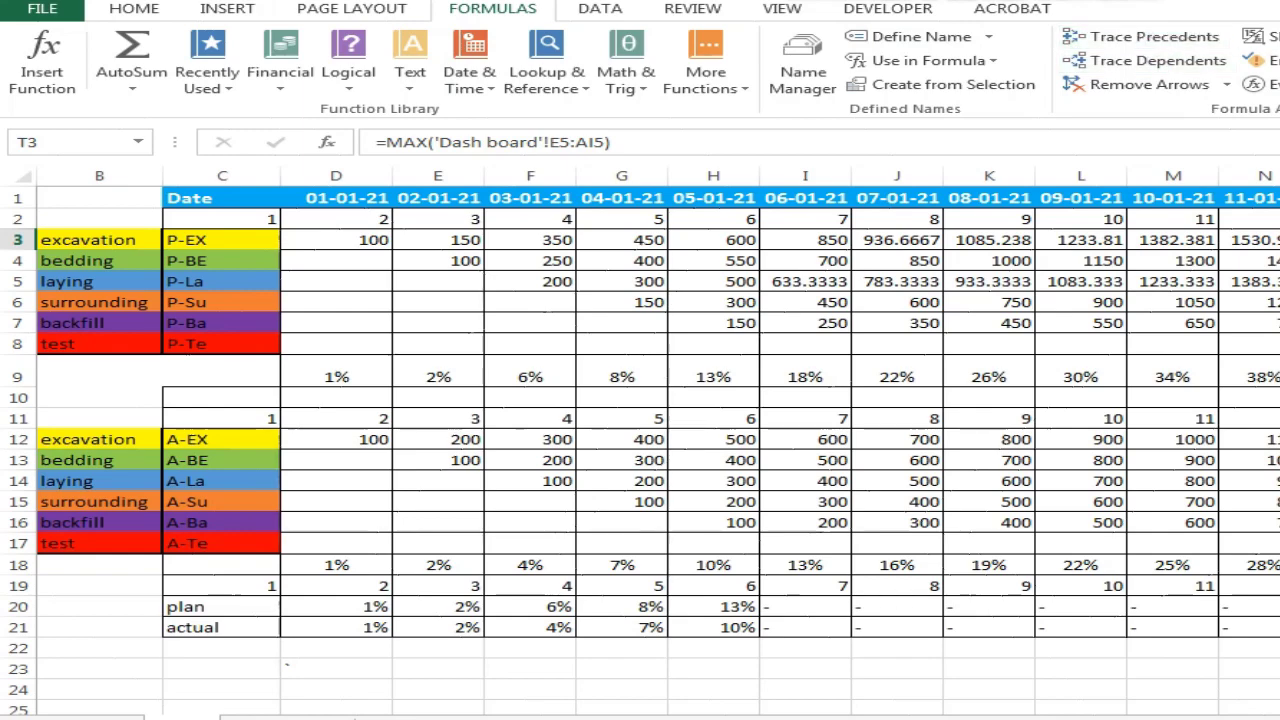
pyautogui.press('F5')
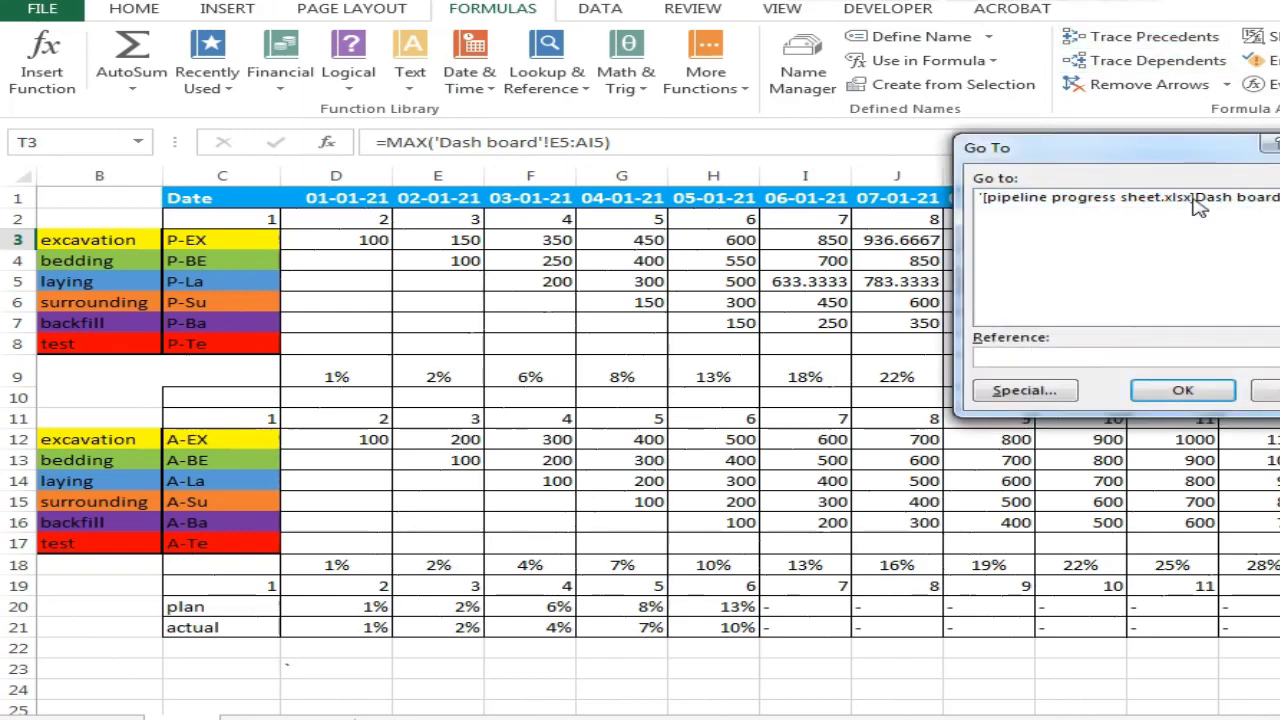
pyautogui.click(1192, 198)
pyautogui.doubleClick(1192, 198)
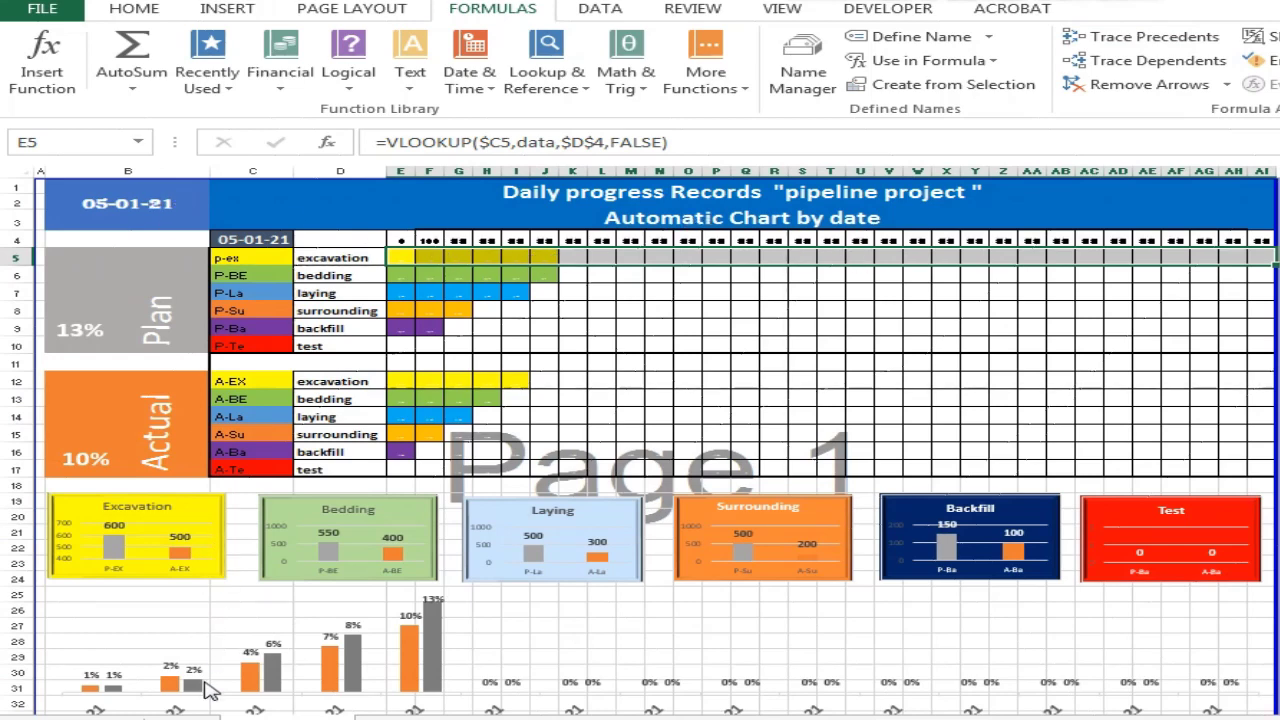
pyautogui.hotkey('ctrl', 'pageup')
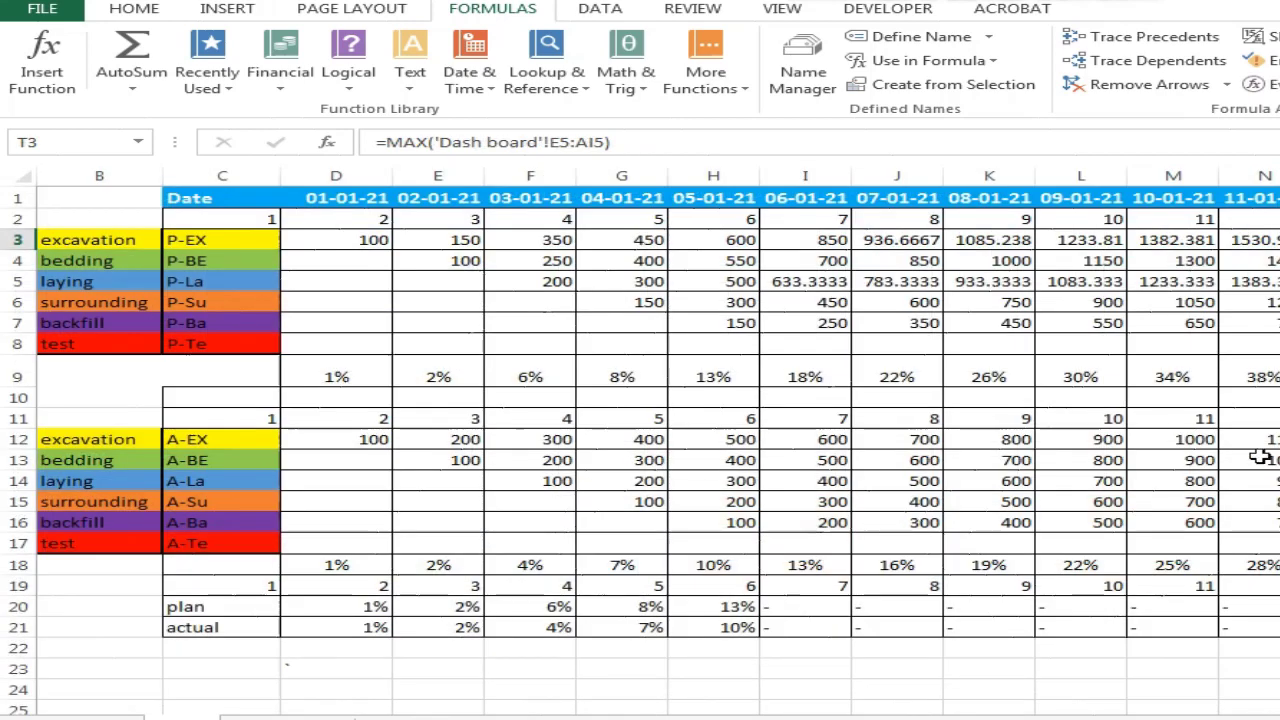
pyautogui.press('Down')
pyautogui.press('Down')
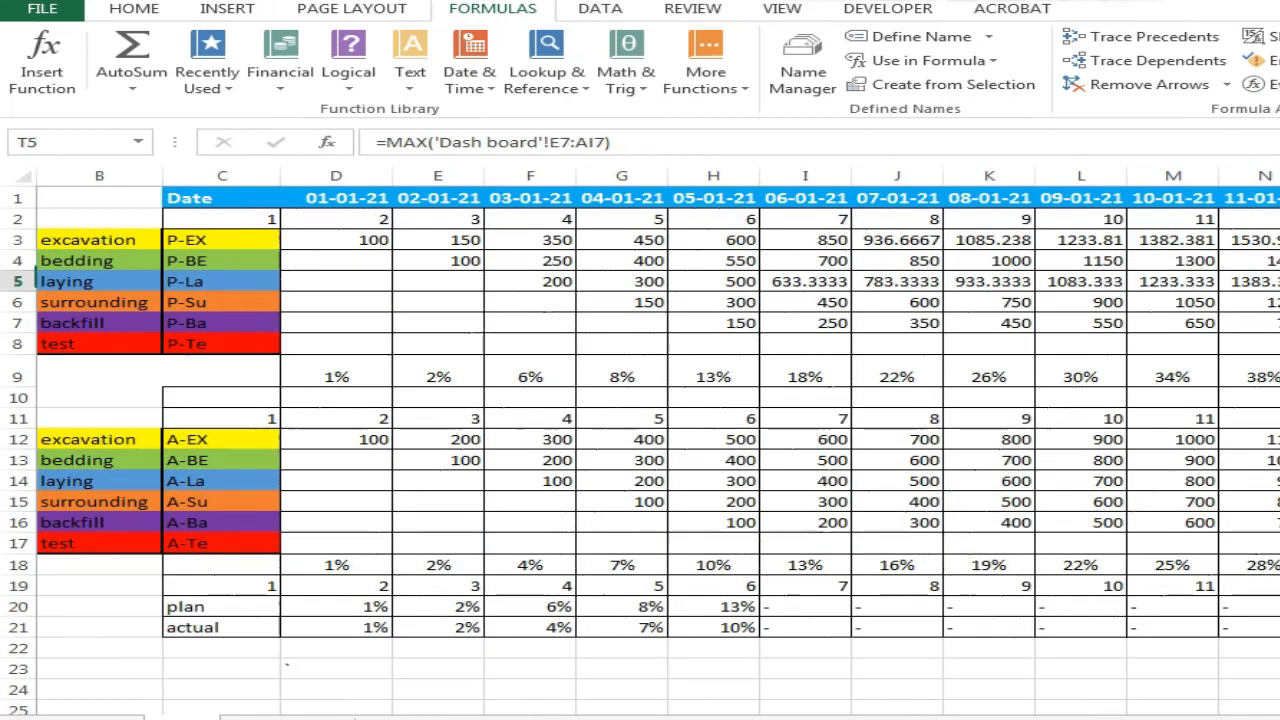
pyautogui.press('Down')
pyautogui.press('Down')
pyautogui.press('Down')
pyautogui.press('Down')
pyautogui.press('Down')
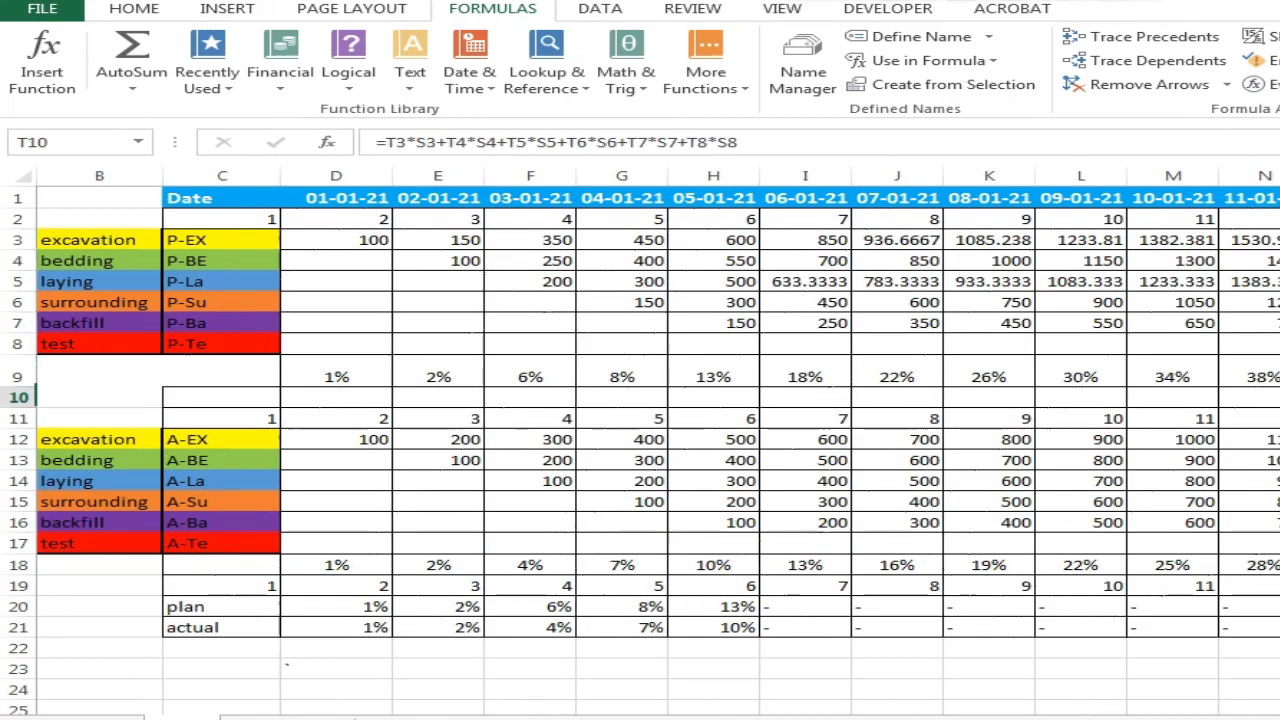
pyautogui.press('Down')
pyautogui.press('Down')
pyautogui.press('Down')
pyautogui.press('Down')
pyautogui.press('Down')
pyautogui.press('Down')
pyautogui.press('Down')
pyautogui.press('Down')
pyautogui.press('Down')
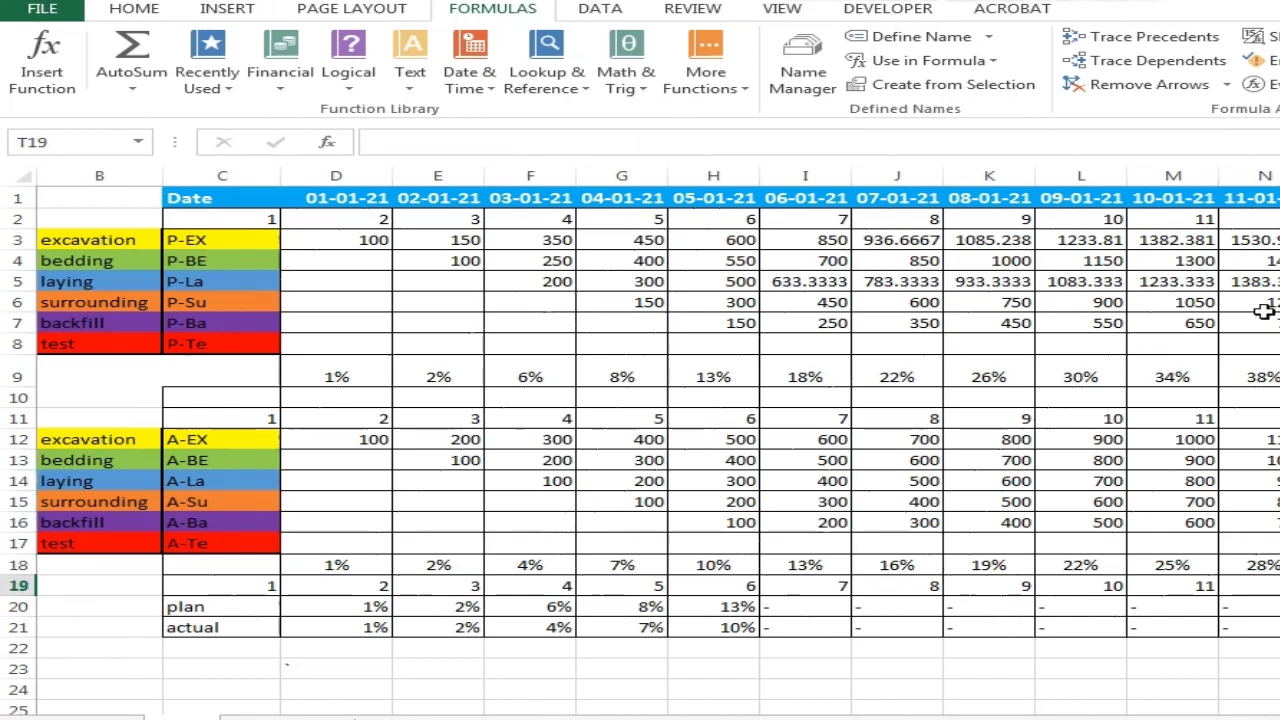
# Return to the dashboard and enter 15-01-21 as the report date in C4.
pyautogui.hotkey('ctrl', 'pageup')
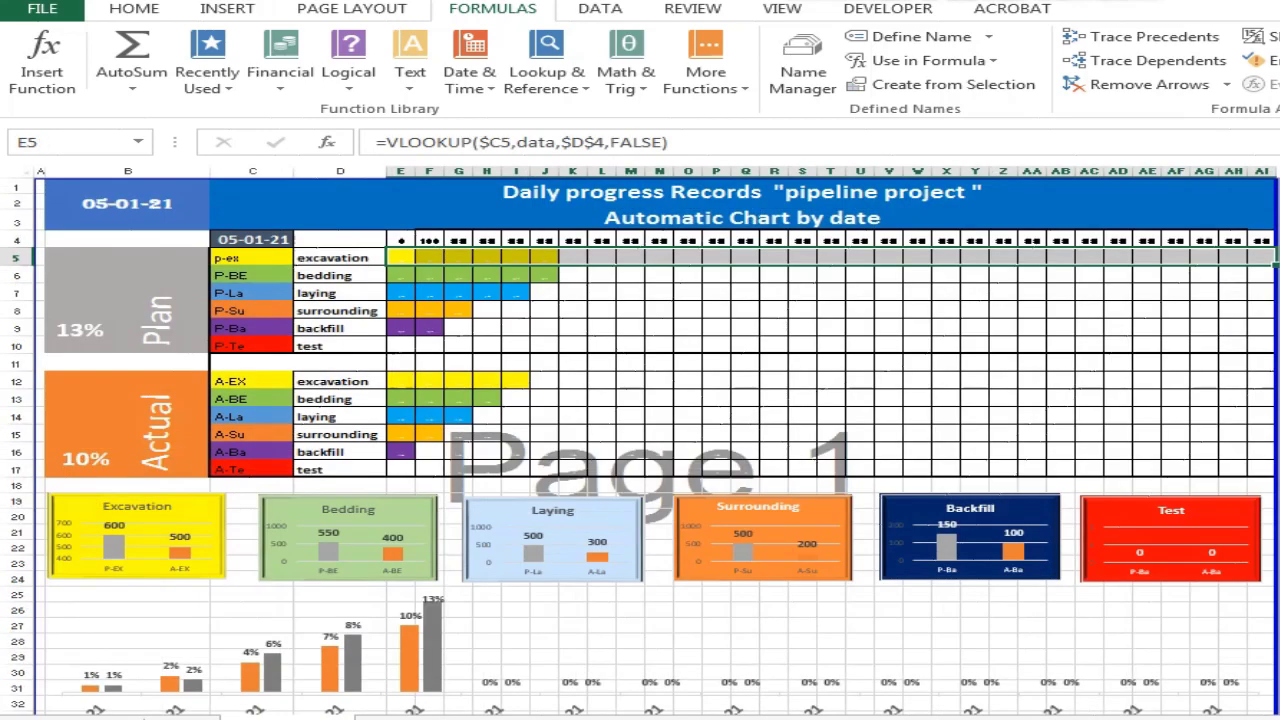
pyautogui.click(620, 402)
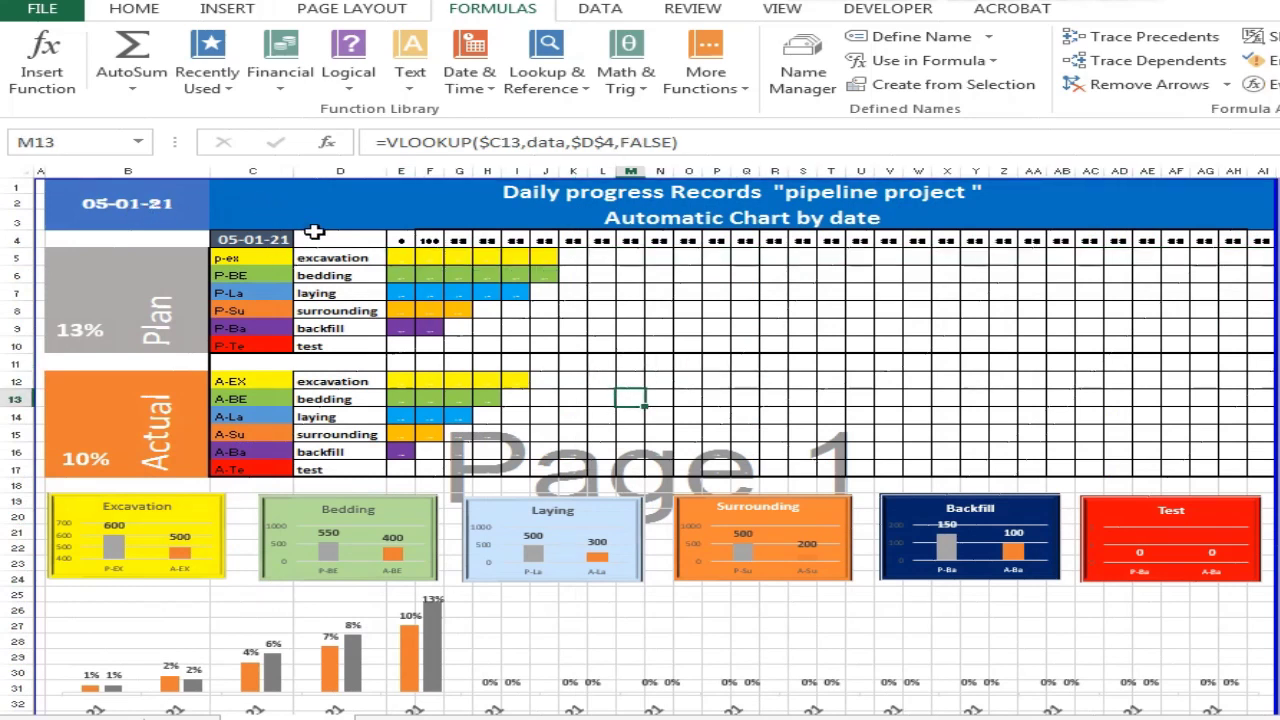
pyautogui.click(268, 238)
pyautogui.write('1')
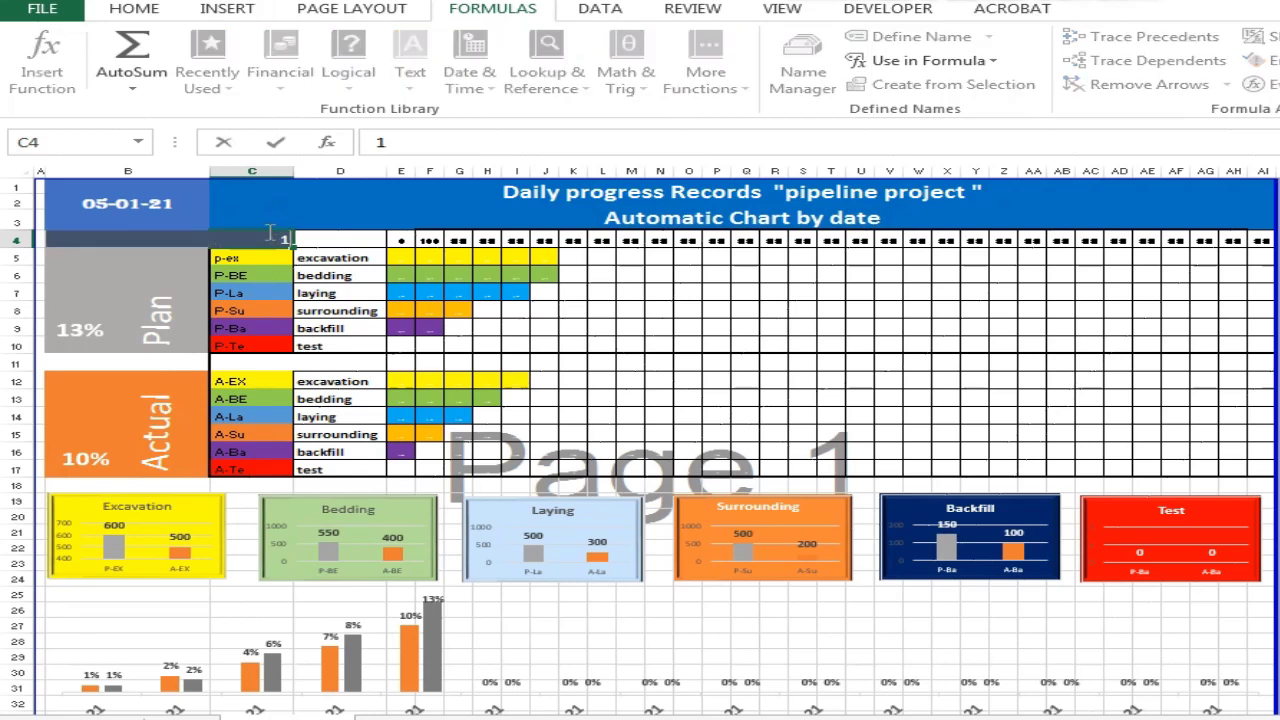
pyautogui.write('5/1/21')
pyautogui.press('Return')
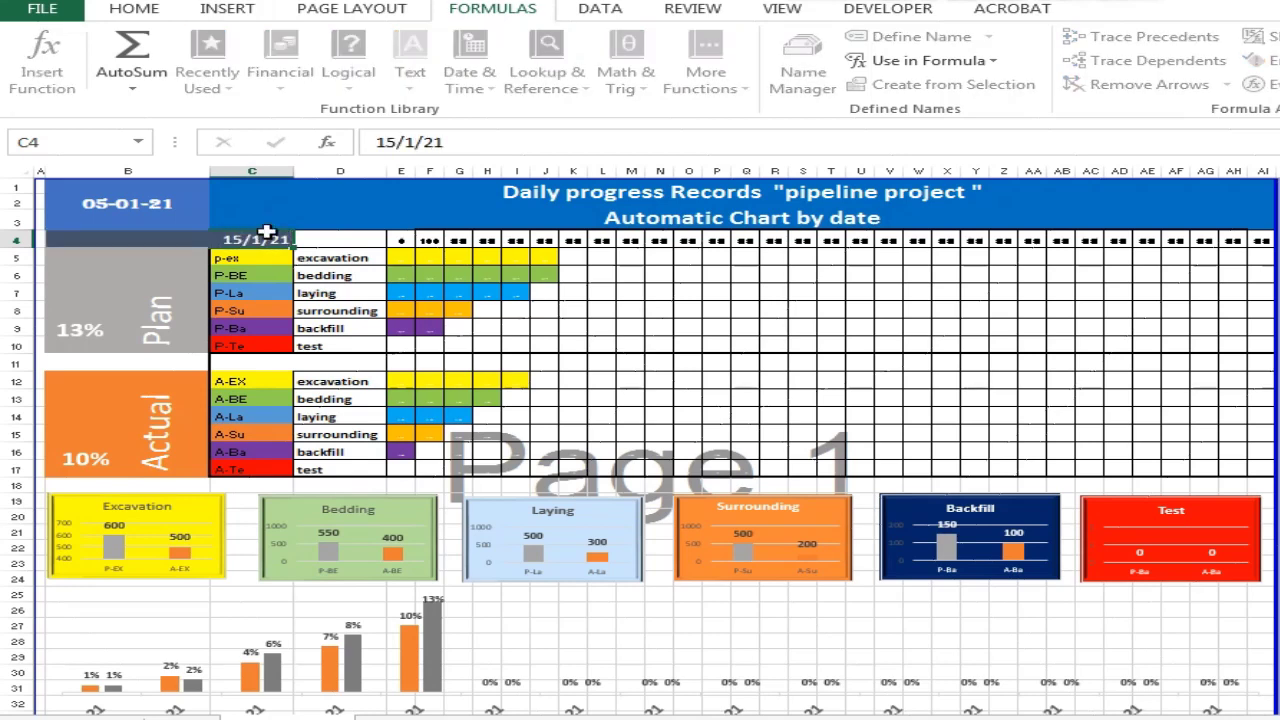